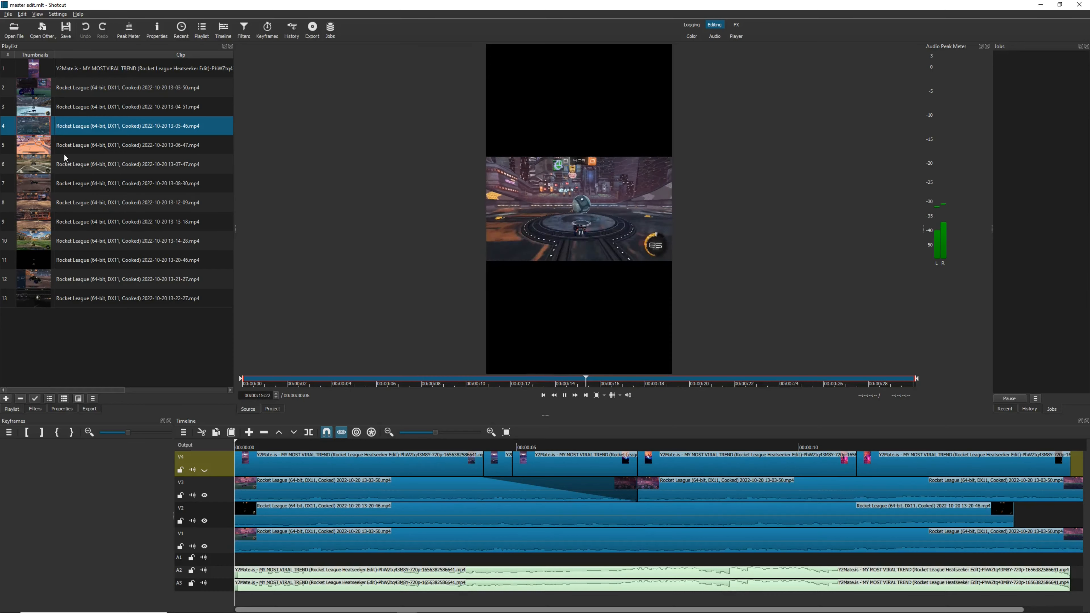
# Preview the 13-06-47 and 13-07-47 Rocket League playlist clips from around their midpoints in the source player
pyautogui.click(78, 145)
pyautogui.click(606, 383)
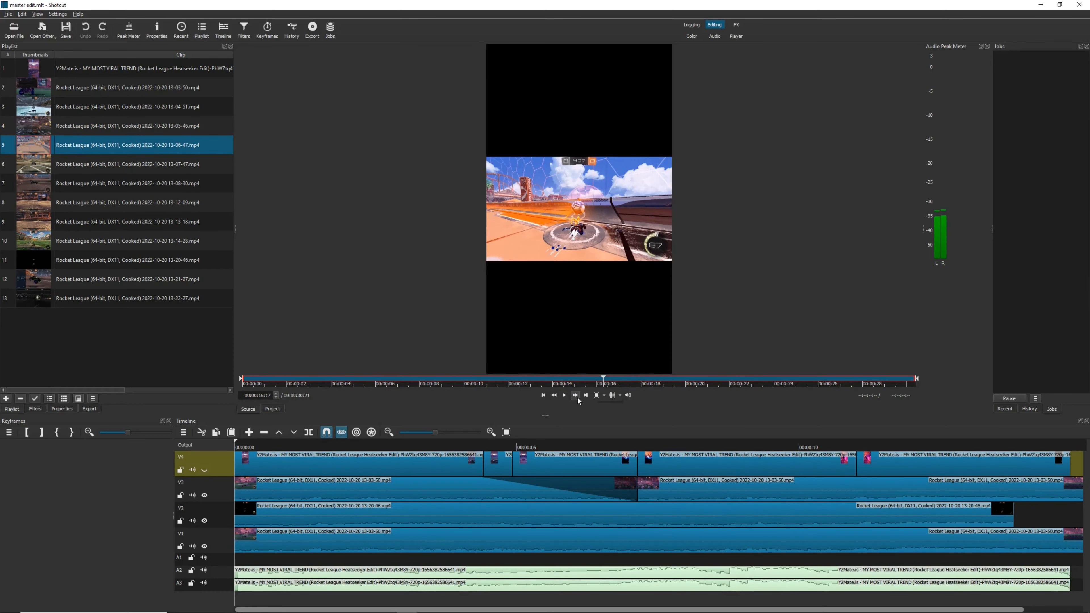
pyautogui.click(565, 395)
pyautogui.click(114, 167)
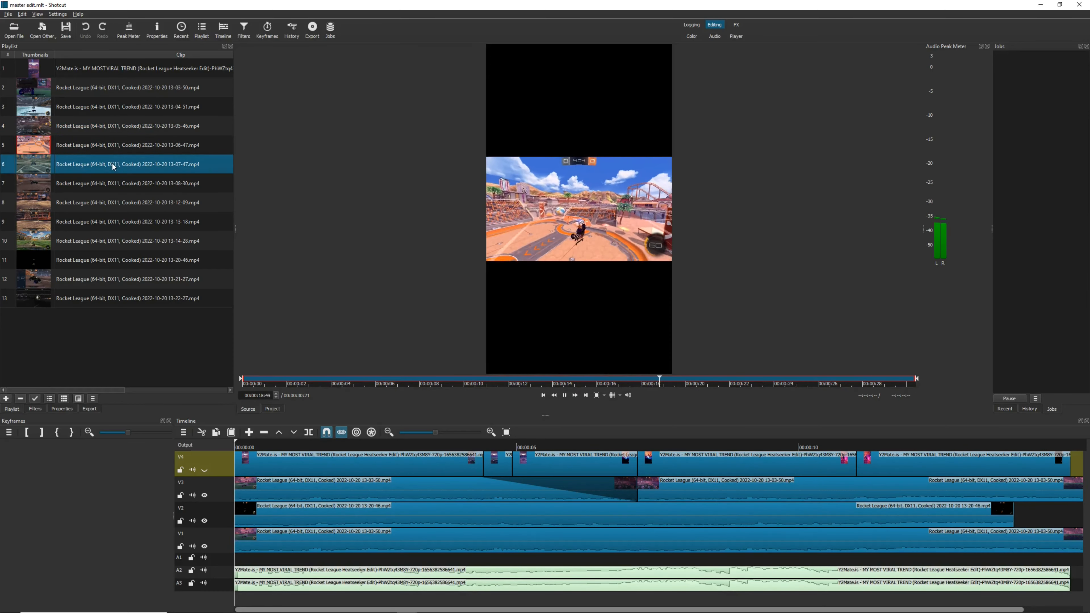
pyautogui.click(606, 383)
pyautogui.click(564, 396)
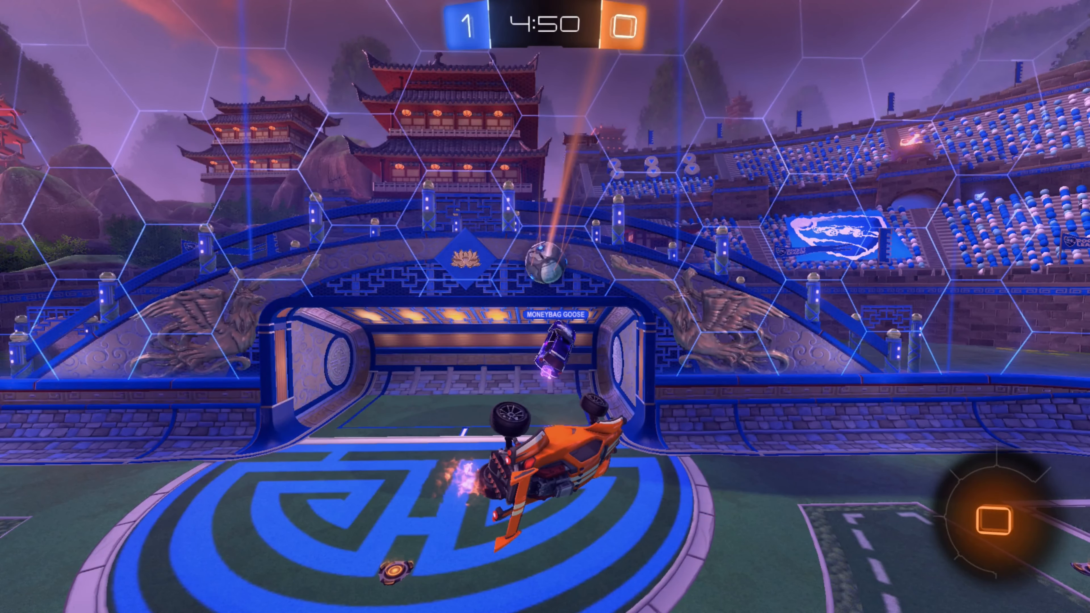
# In the Rocket League replay, open BakkesMod's settings and launch the Replay itemmod plugin's interface
pyautogui.press('F2')
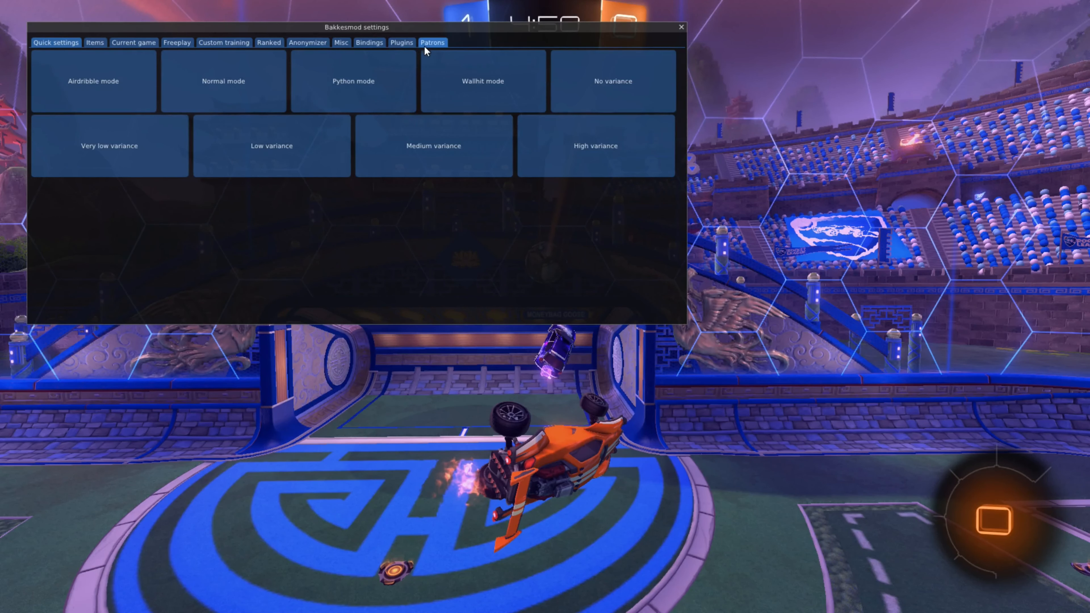
pyautogui.click(413, 45)
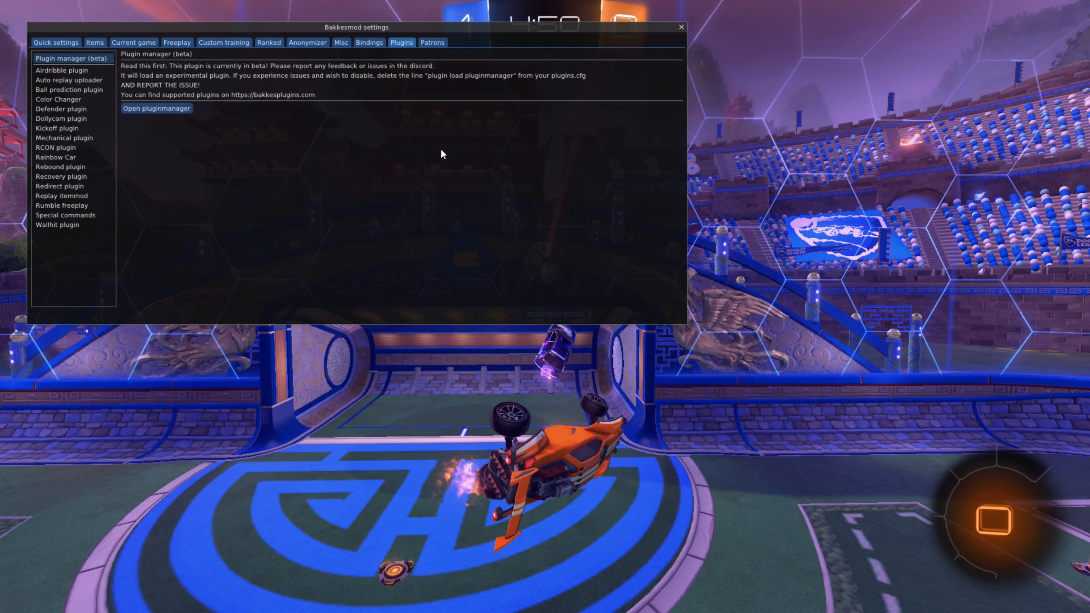
pyautogui.click(70, 195)
pyautogui.click(148, 93)
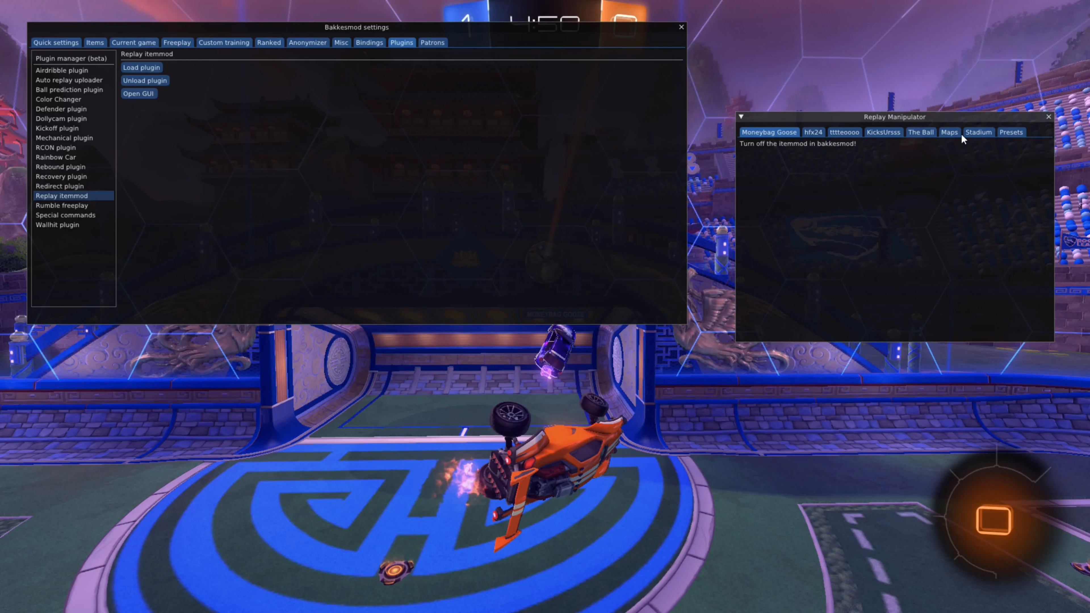
# Browse the maps in an enlarged Replay Manipulator window and load the Cosmic map, followed by another map, into the replay
pyautogui.click(949, 133)
pyautogui.moveTo(1037, 342); pyautogui.dragTo(1037, 506)
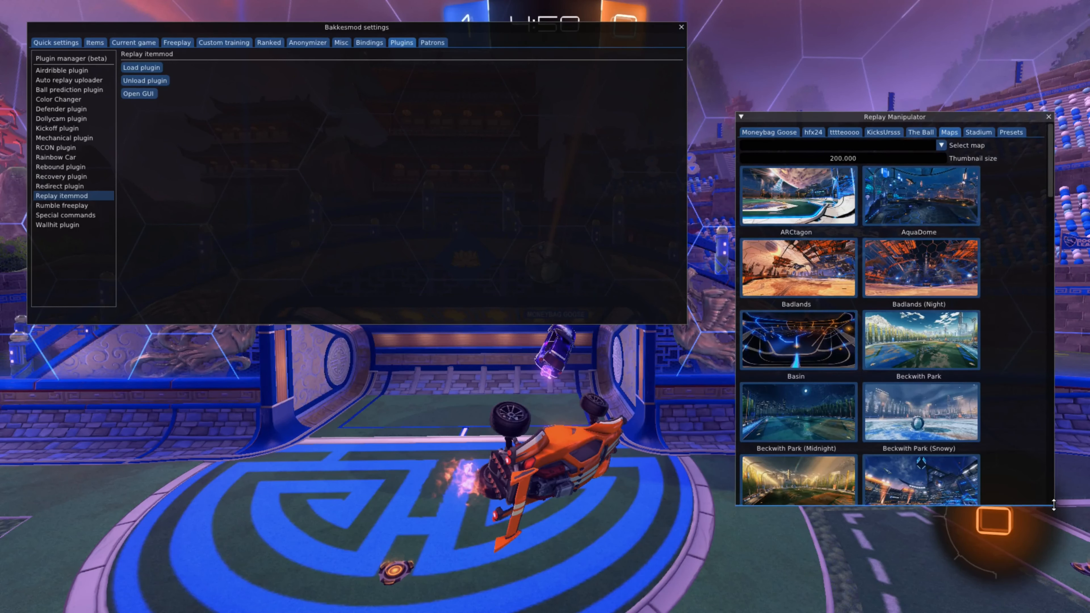
pyautogui.moveTo(733, 329); pyautogui.dragTo(584, 329)
pyautogui.scroll(-5, 862, 323)
pyautogui.scroll(-15, 805, 404)
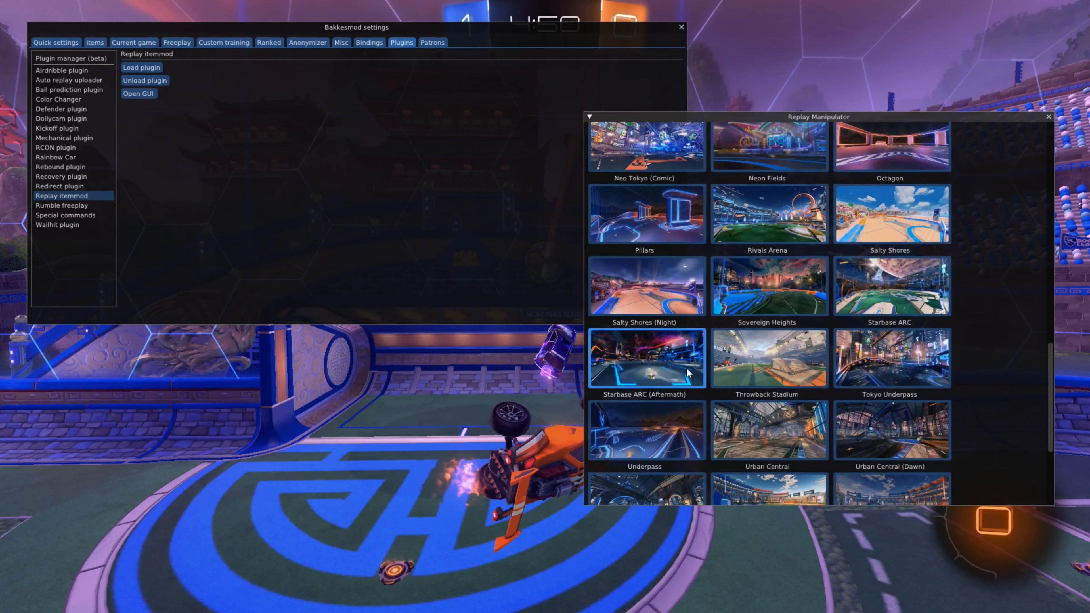
pyautogui.scroll(16, 743, 290)
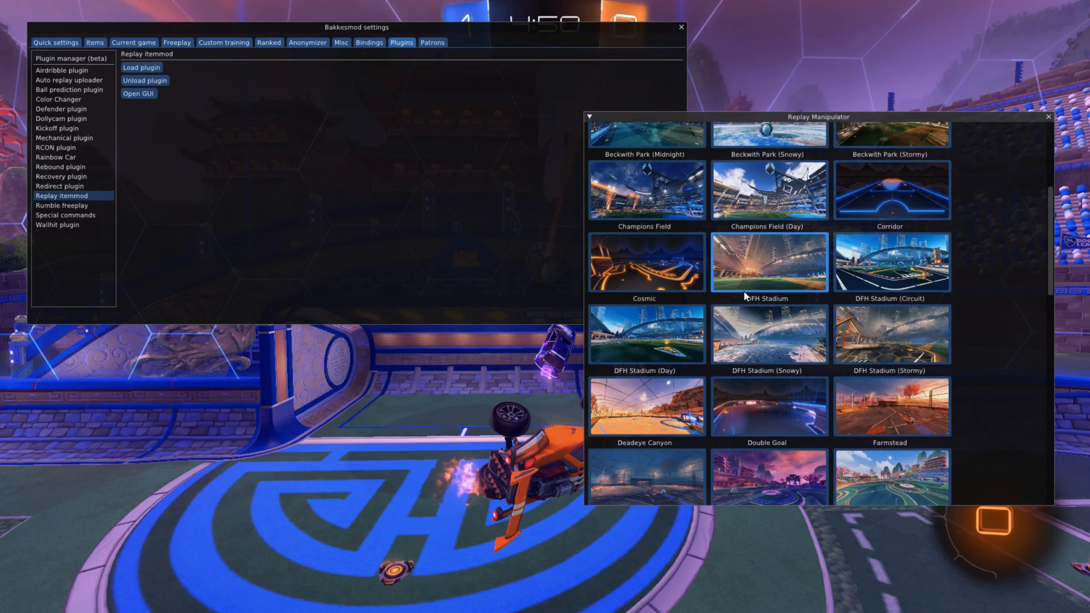
pyautogui.click(669, 343)
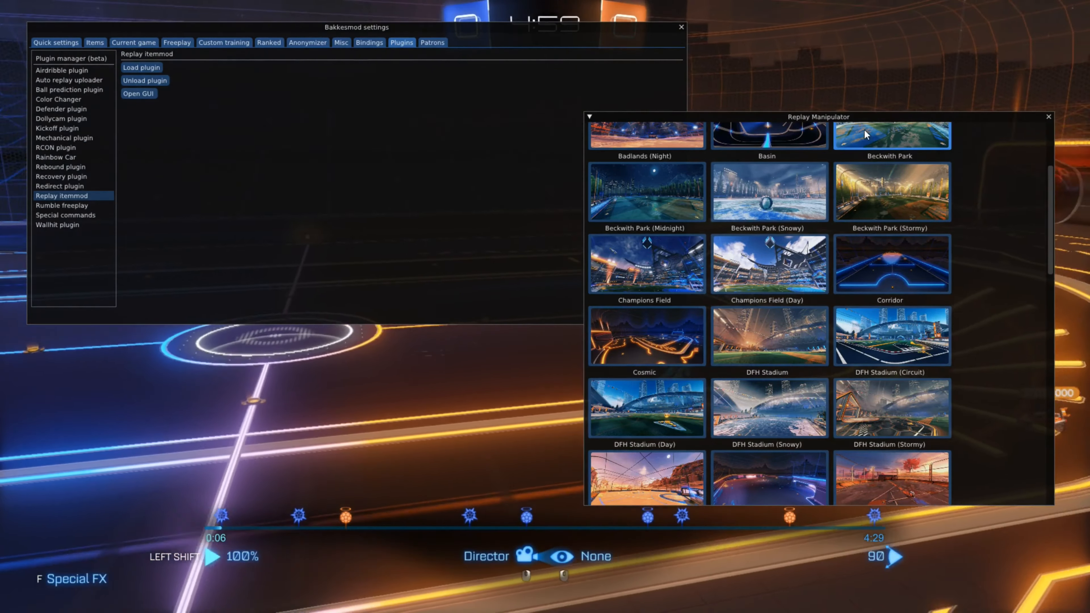
pyautogui.moveTo(955, 117); pyautogui.dragTo(1026, 41)
pyautogui.click(875, 125)
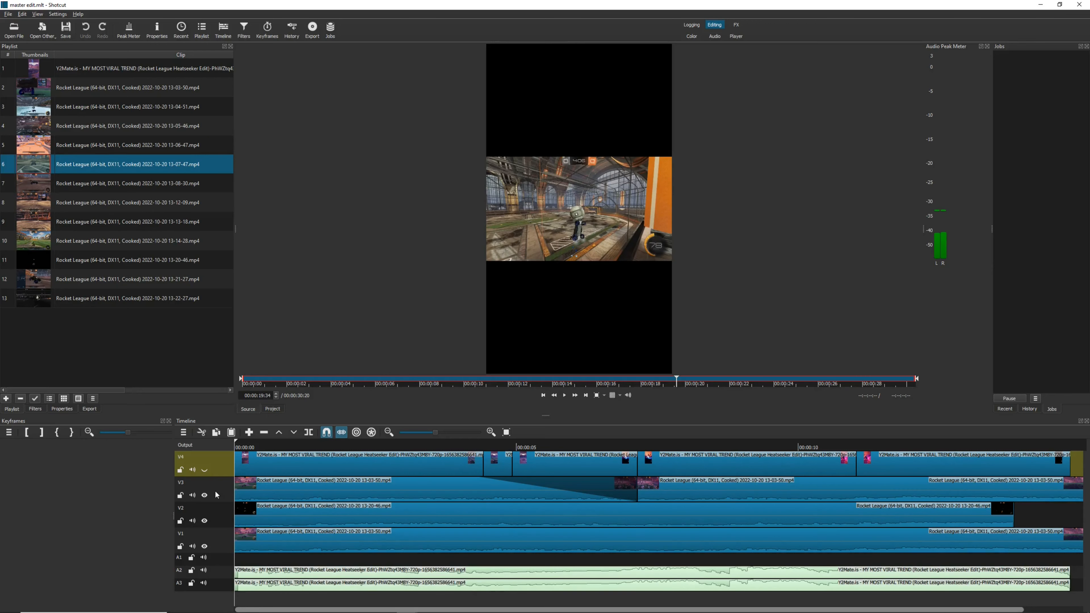
# Play the first six seconds of the timeline and toggle the visibility of tracks V3 and V2 to compare the layers
pyautogui.click(269, 446)
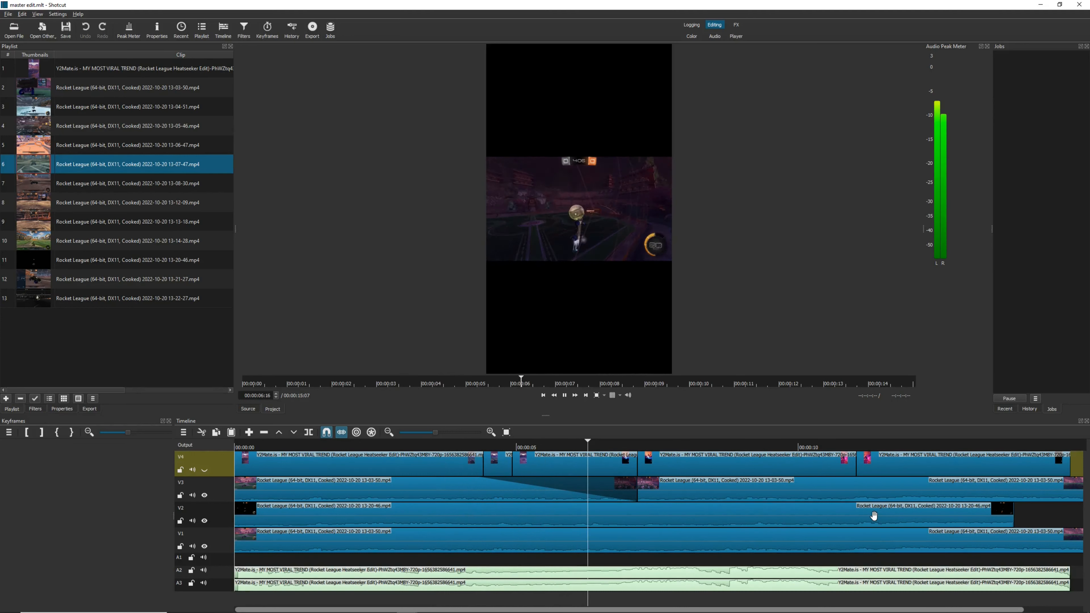
pyautogui.press('space')
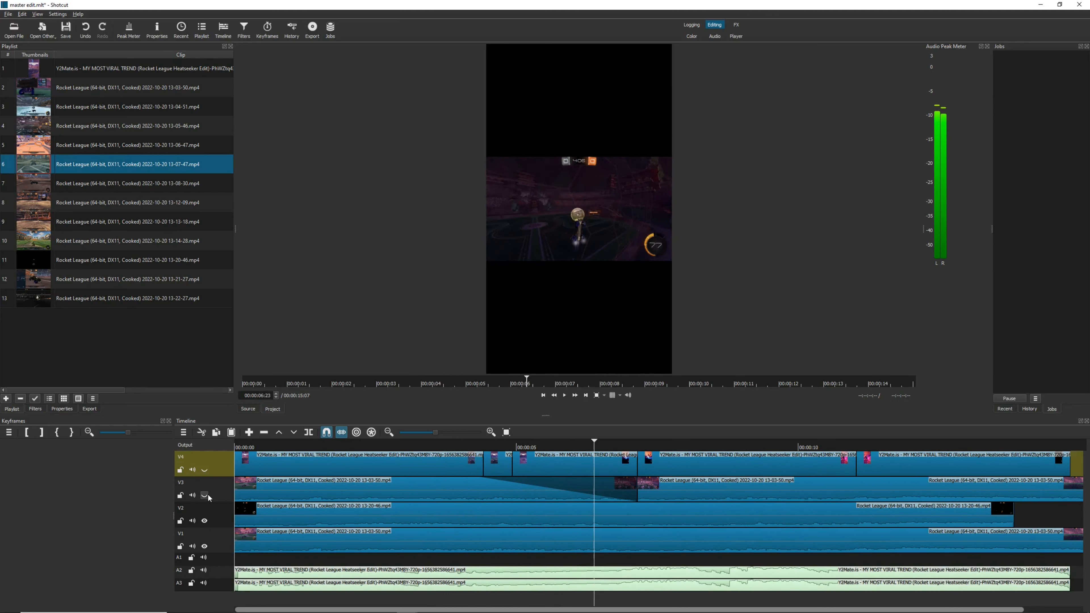
pyautogui.click(208, 496)
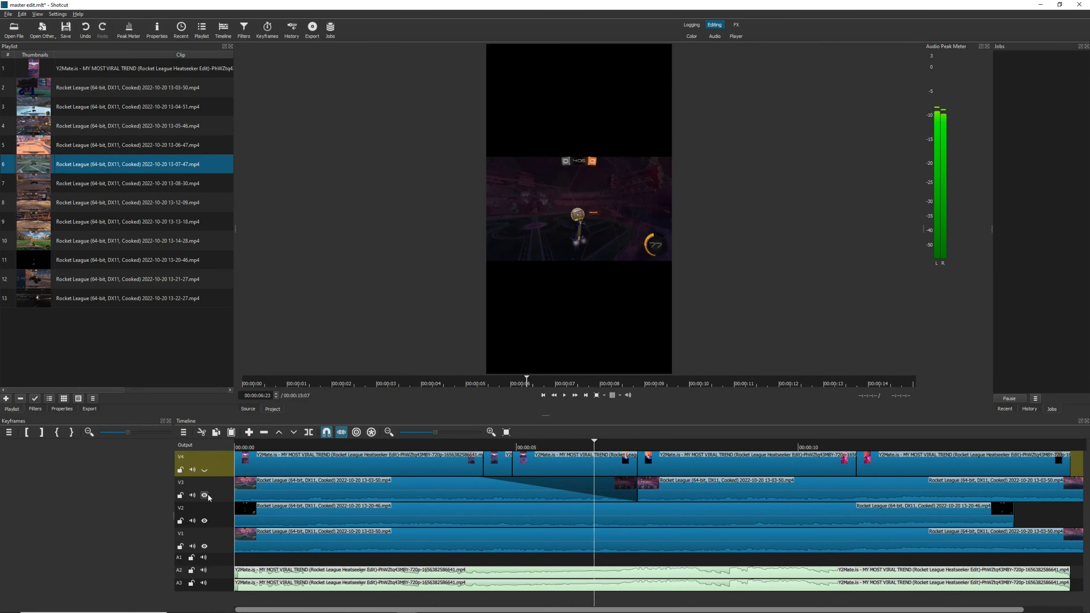
pyautogui.click(204, 521)
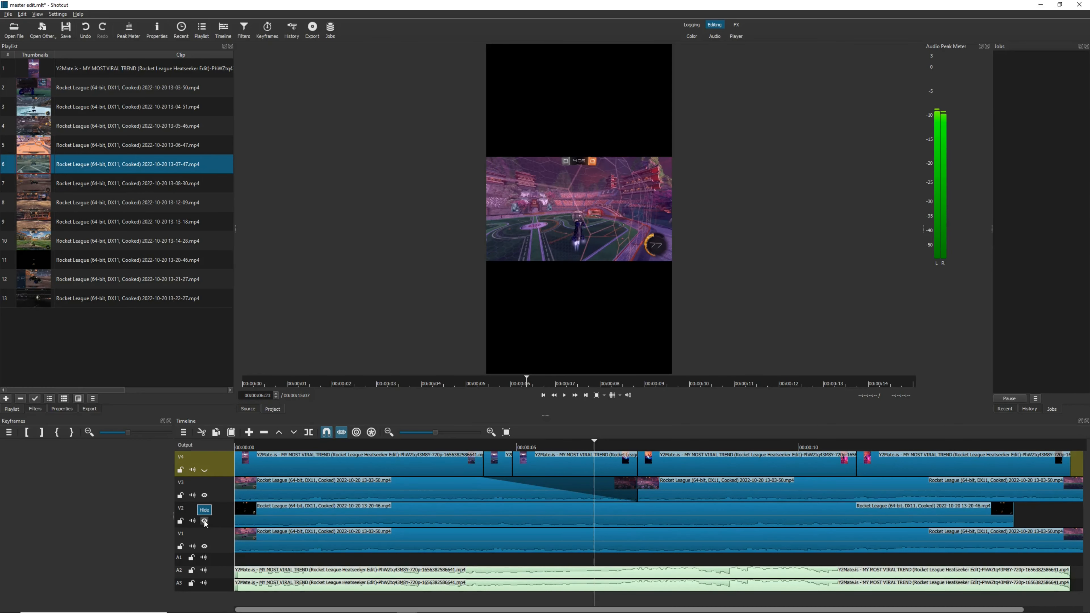
pyautogui.click(204, 521)
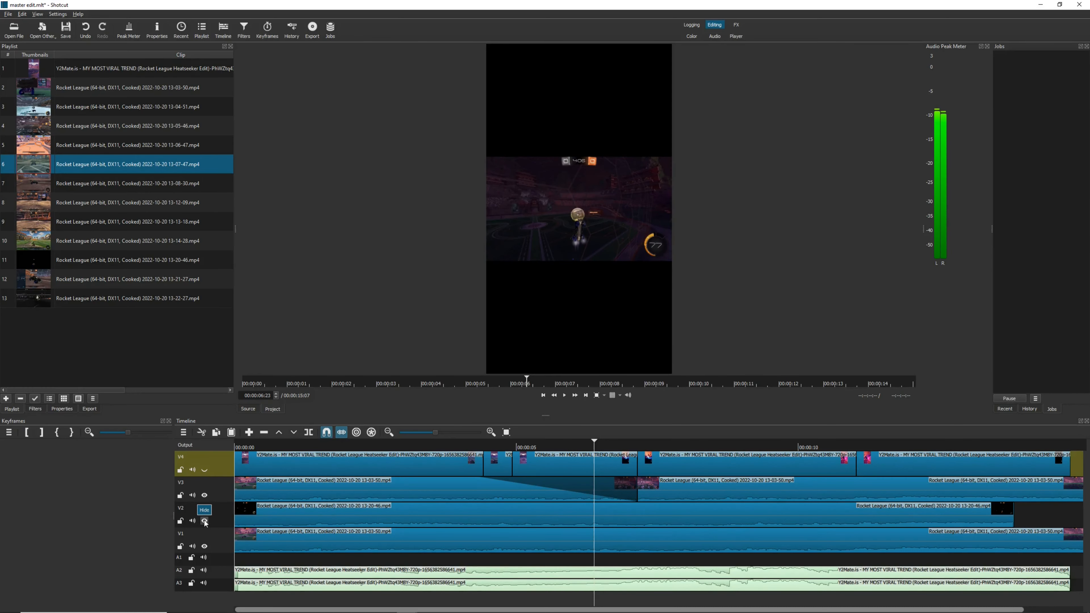
pyautogui.click(205, 496)
pyautogui.click(205, 496)
# Preview the black-background 13-20-46 playlist clip in the source player
pyautogui.doubleClick(68, 261)
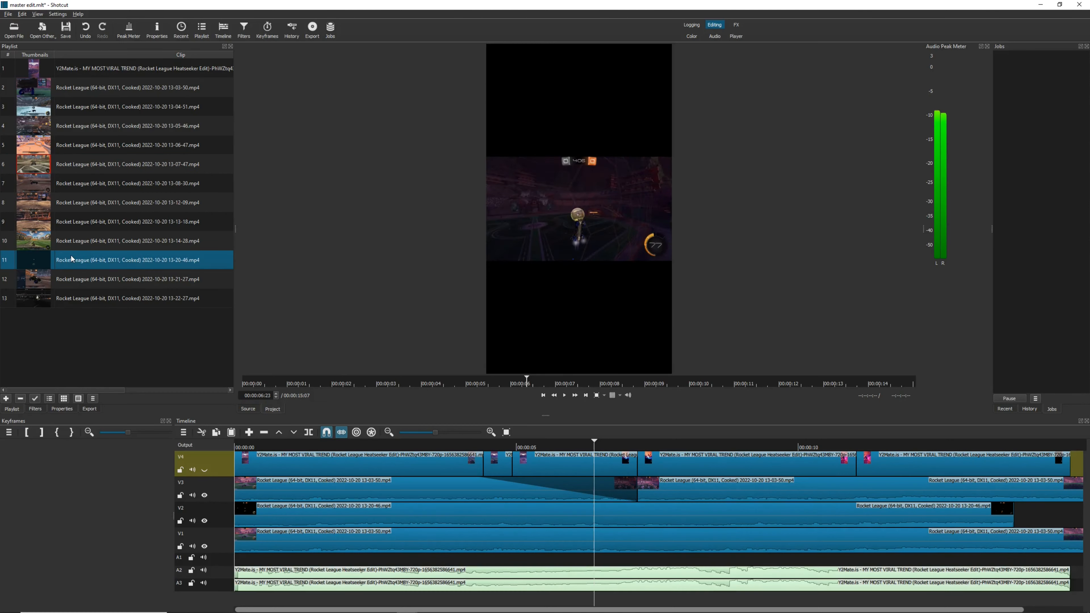
pyautogui.click(564, 395)
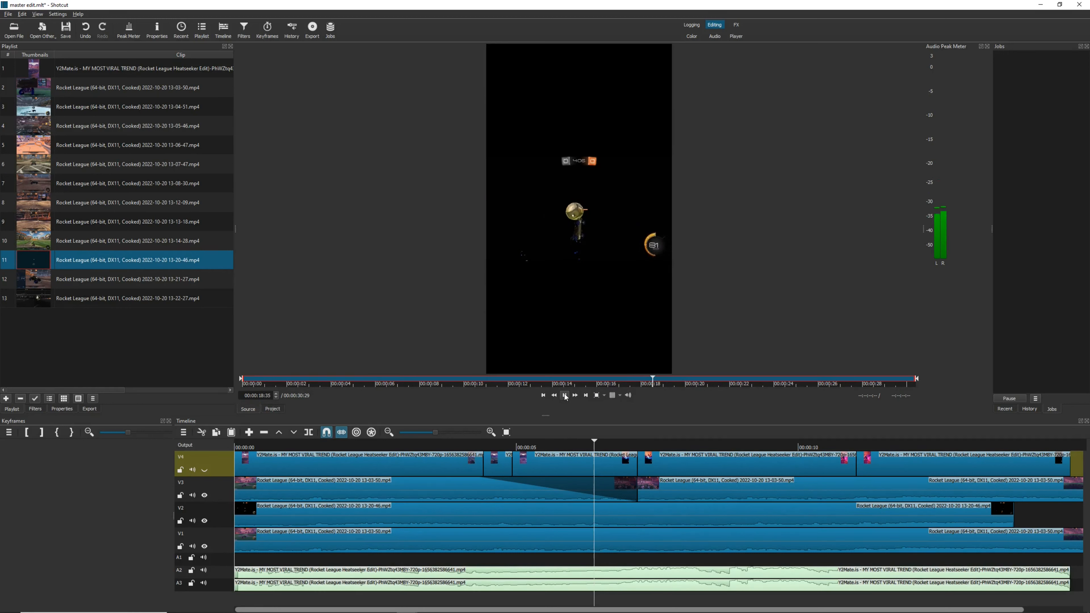
pyautogui.click(565, 396)
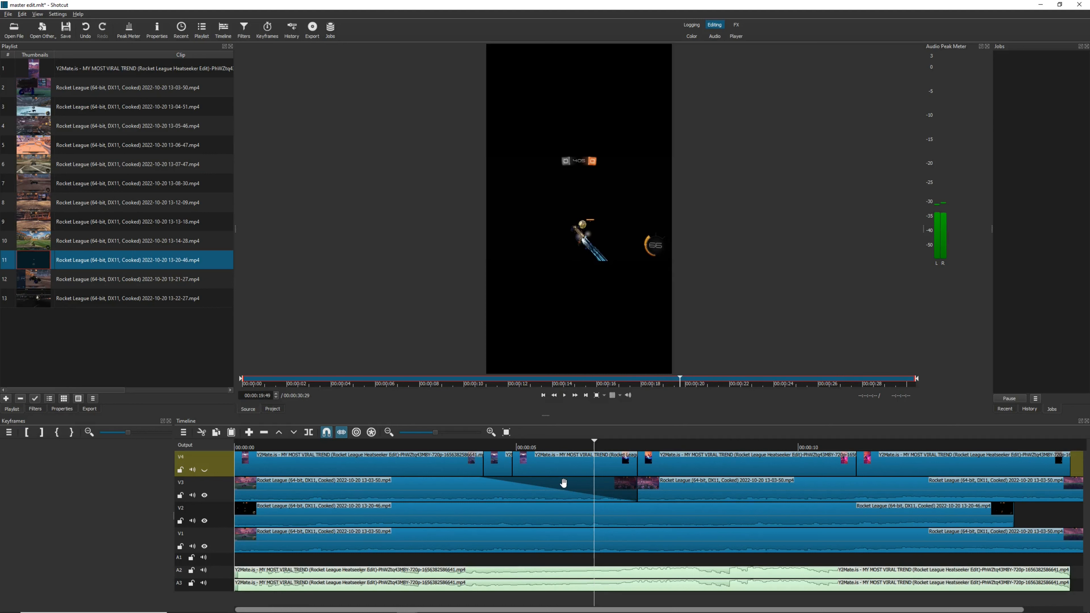
# Select the first clip on track V3 and review its media properties
pyautogui.click(332, 482)
pyautogui.click(89, 409)
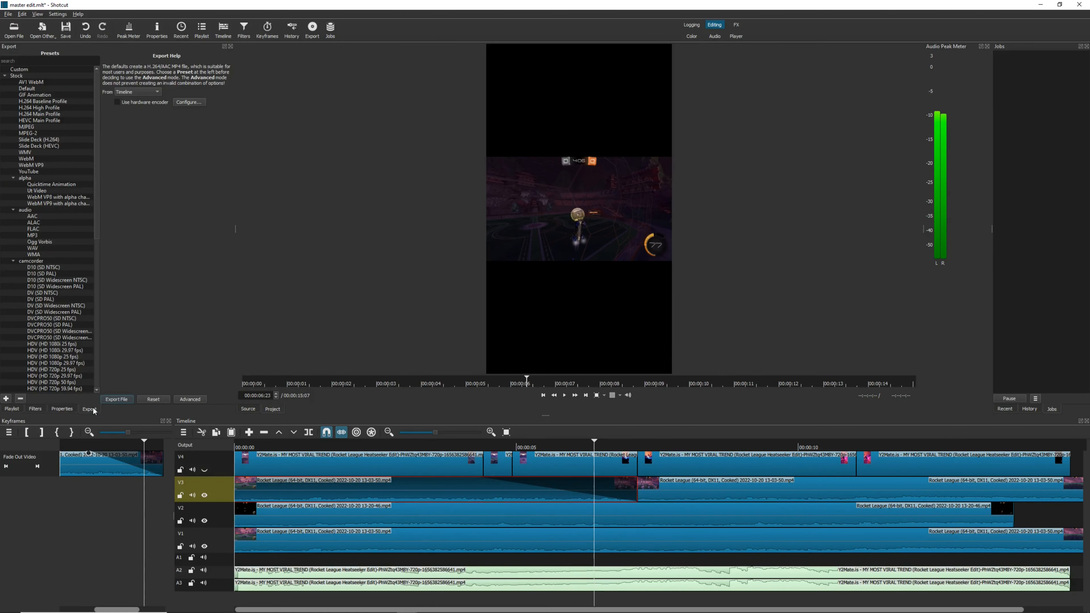
pyautogui.click(62, 409)
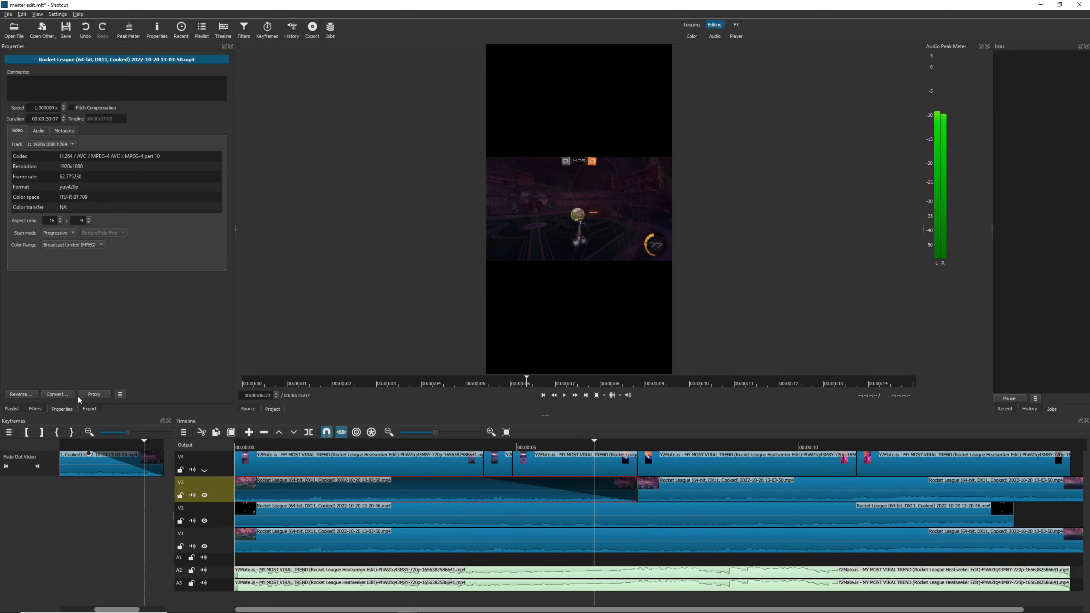
pyautogui.click(88, 409)
# Toggle the first V3 clip's Fade Out Video filter off and on, and examine the list of filters that can be added
pyautogui.click(35, 409)
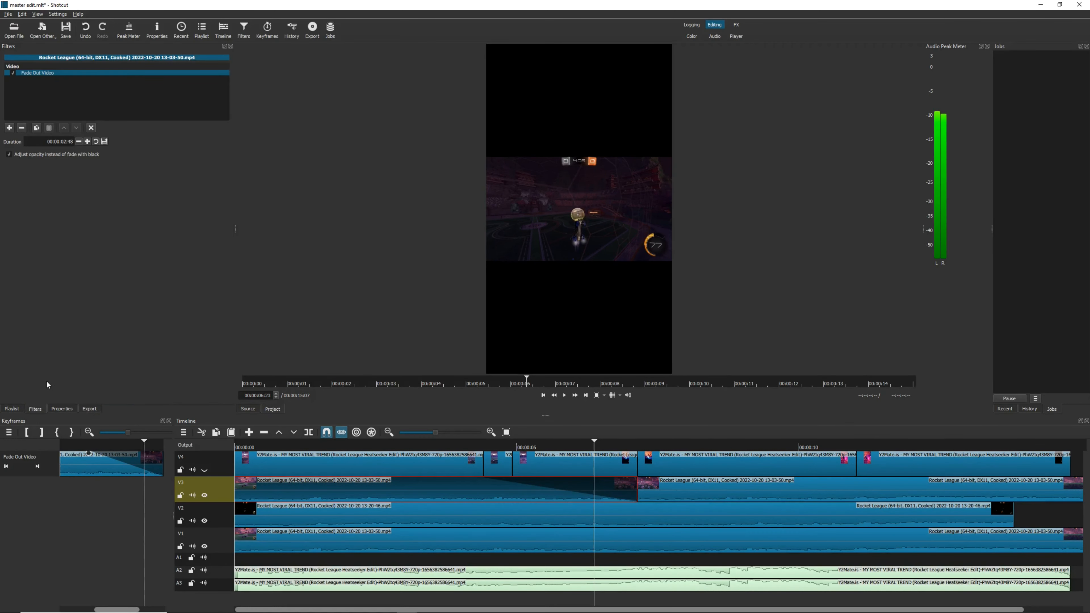
pyautogui.click(14, 74)
pyautogui.click(14, 74)
pyautogui.click(9, 127)
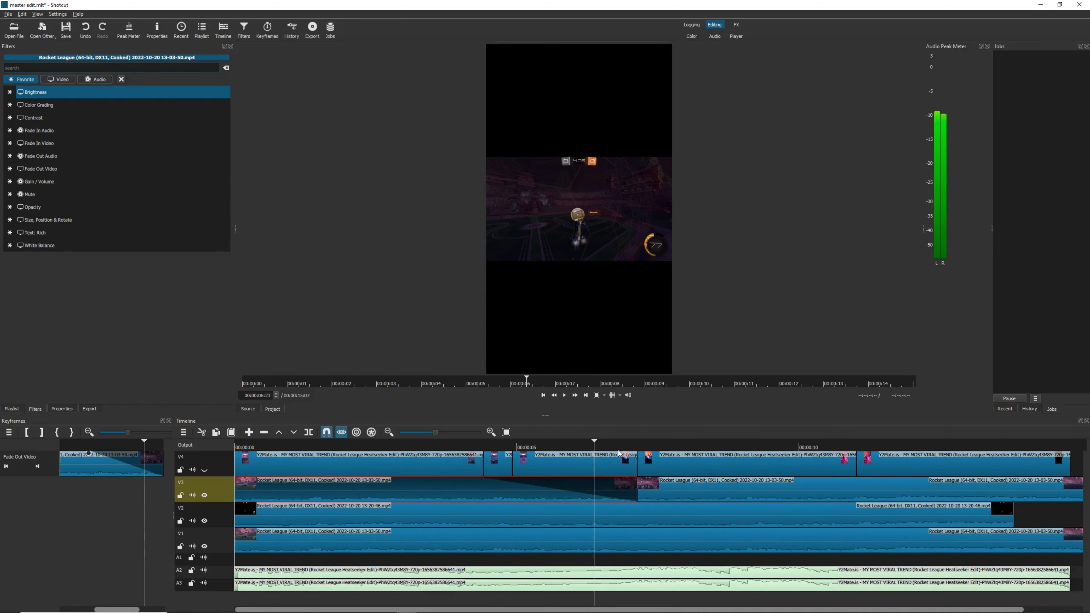
pyautogui.click(12, 409)
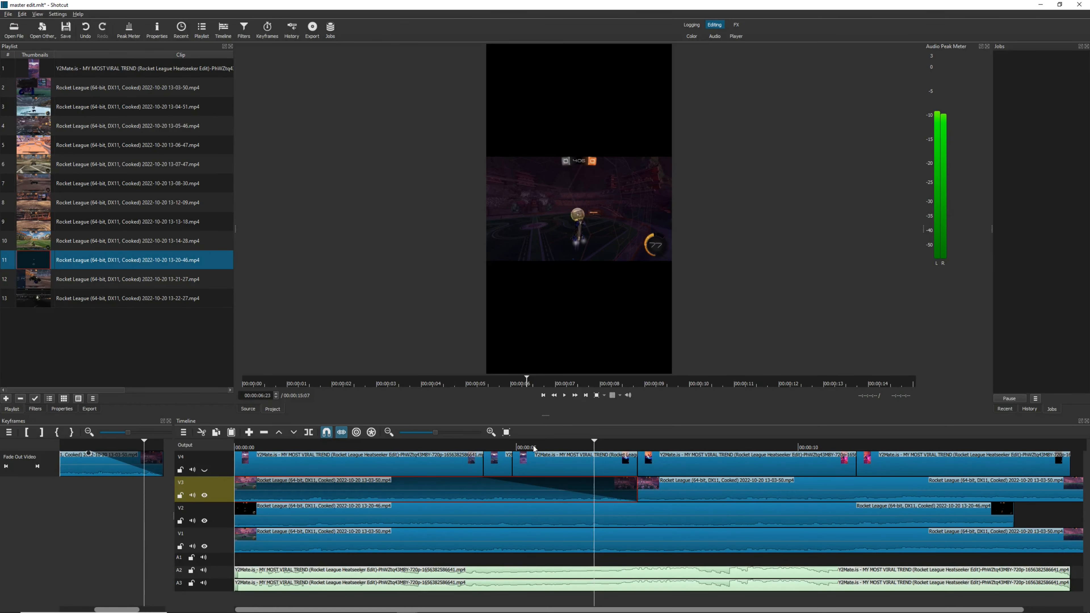
# Play the timeline from about 6 seconds onward to review the transition and the clip after it
pyautogui.click(590, 443)
pyautogui.press('space')
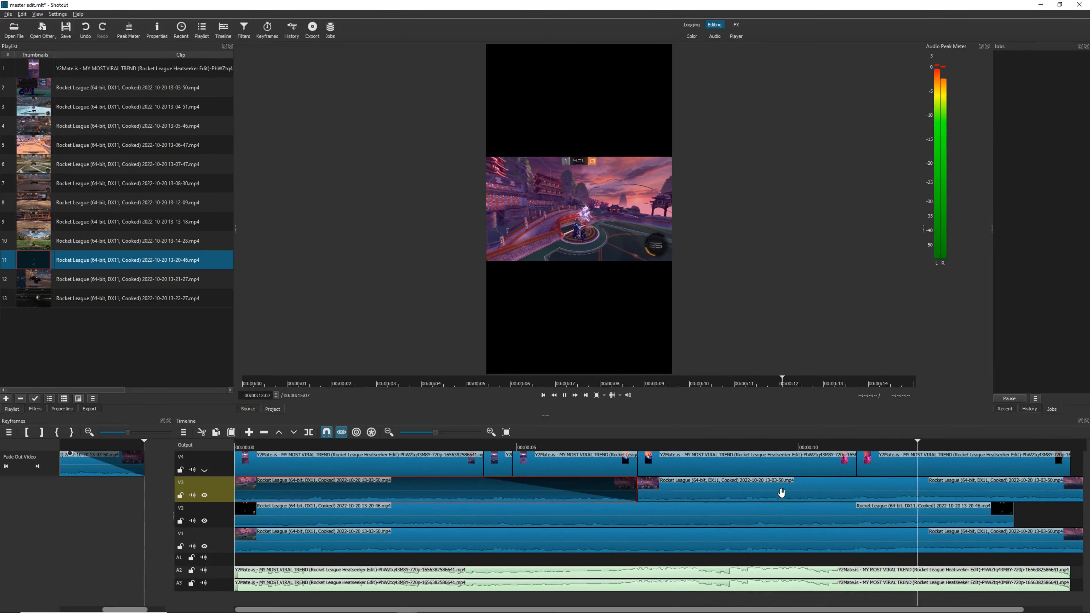
pyautogui.press('space')
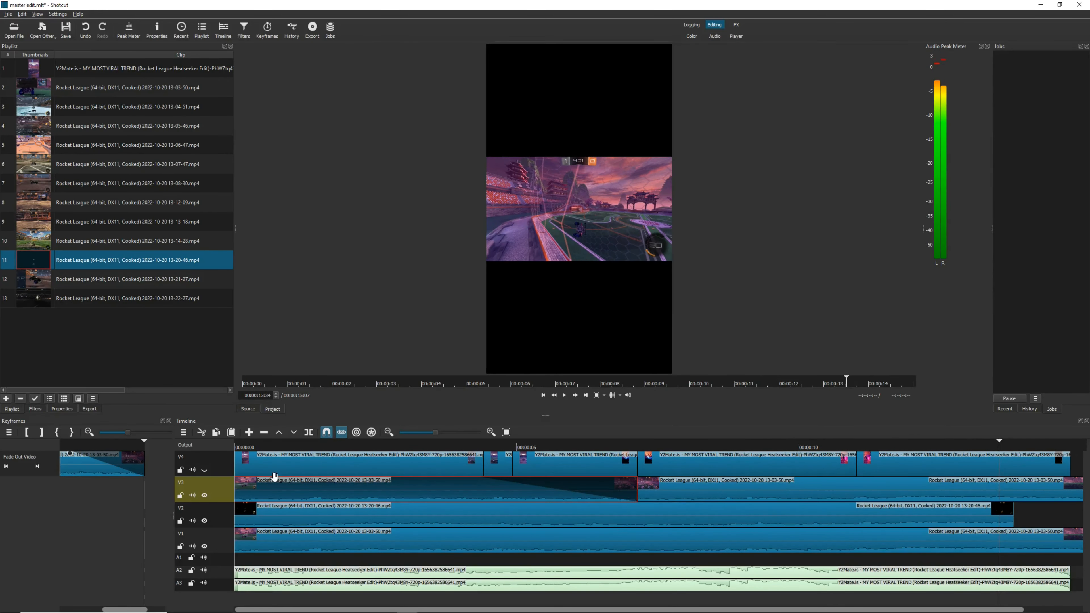
# Return the playhead to the timeline start and select the opening clips on V2 and V1 in turn
pyautogui.click(267, 520)
pyautogui.press('Home')
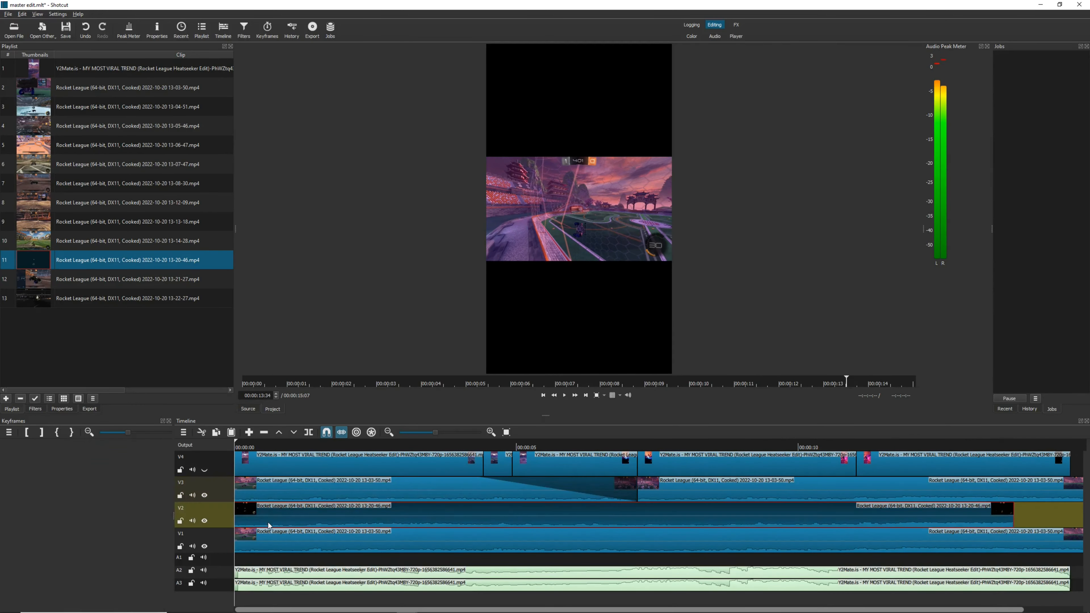
pyautogui.click(263, 544)
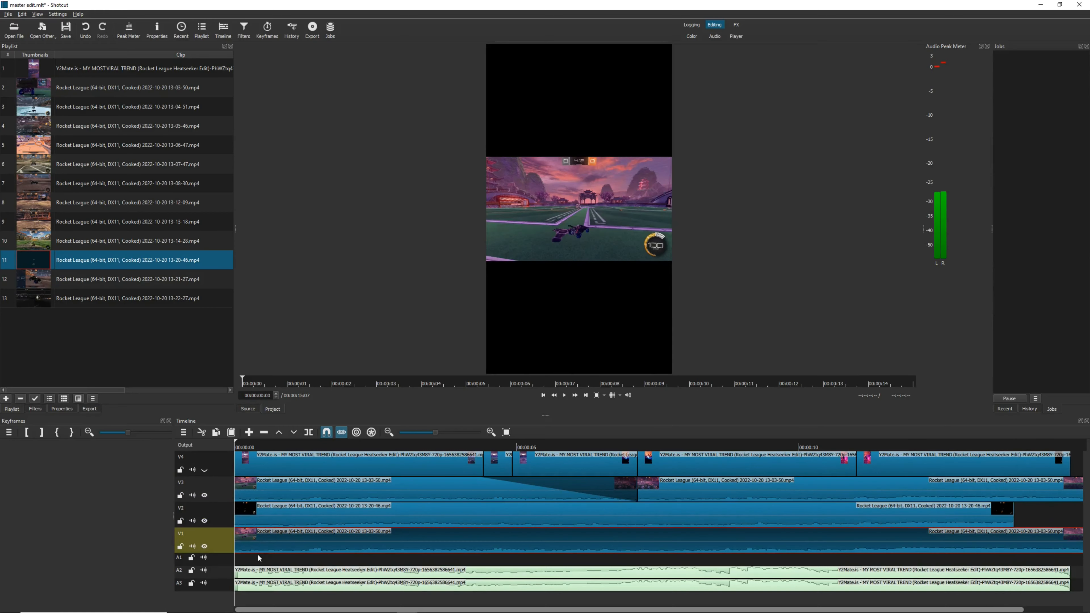
# Open the project file edit 2.mlt in place of the master edit
pyautogui.click(7, 15)
pyautogui.click(24, 35)
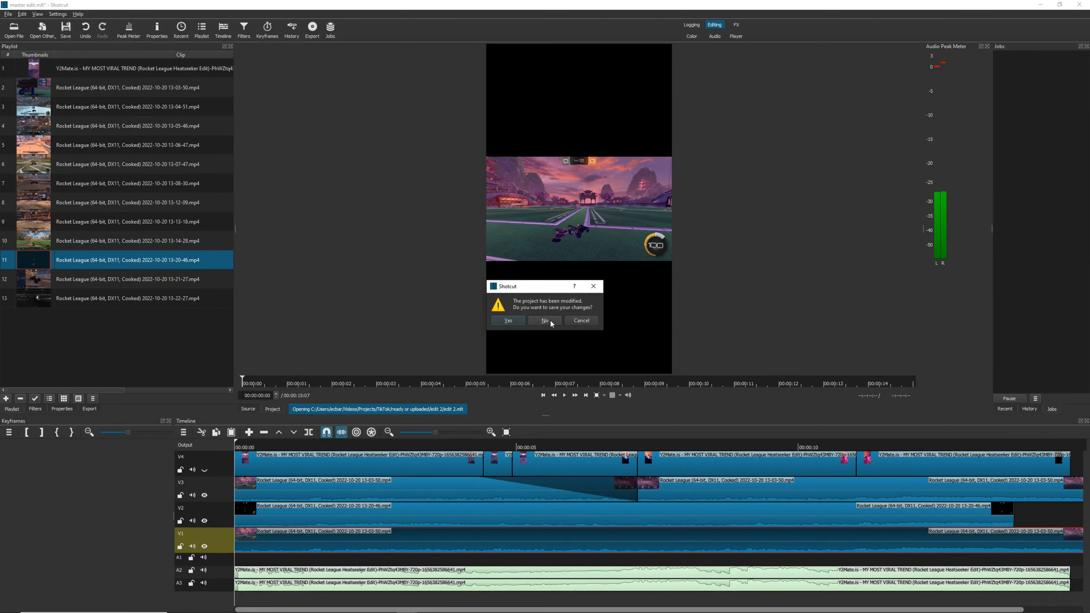
pyautogui.click(550, 321)
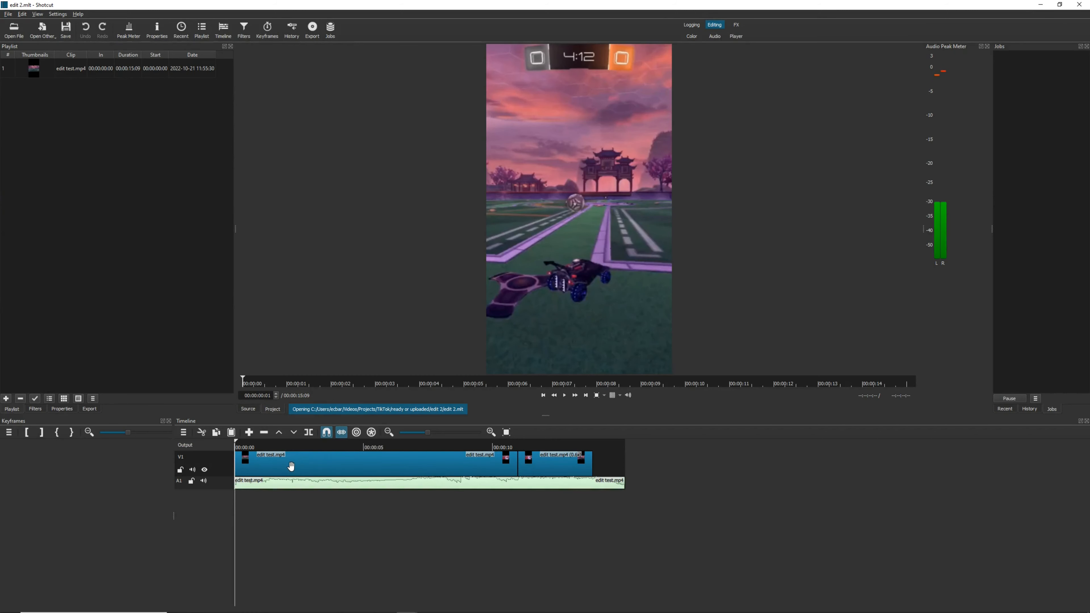
# Play the vertical edit's timeline from the start and from about 3 seconds to review the cropped footage
pyautogui.click(44, 77)
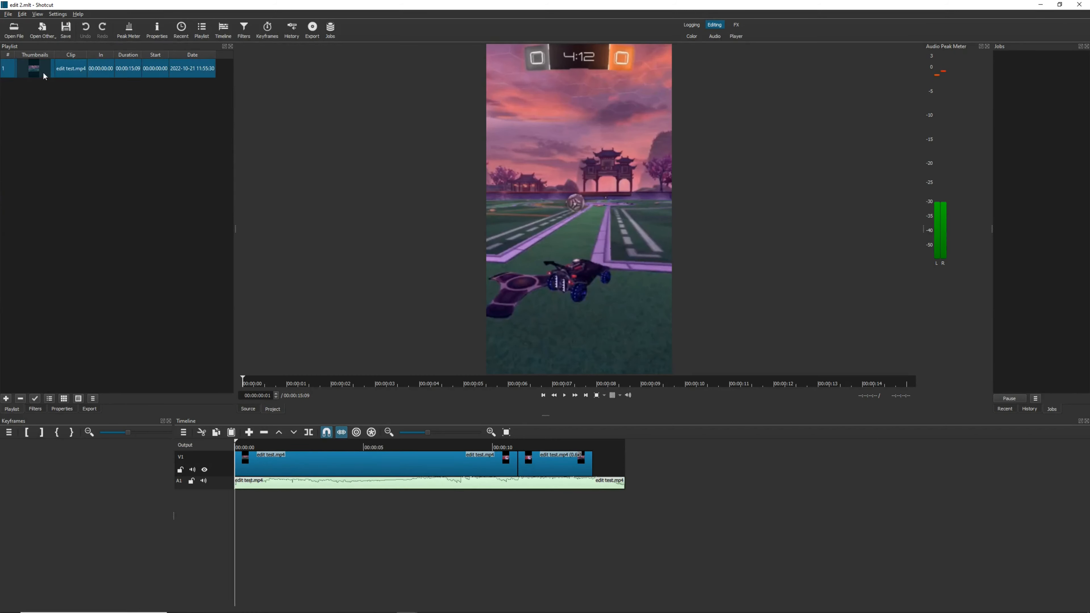
pyautogui.press('space')
pyautogui.click(331, 446)
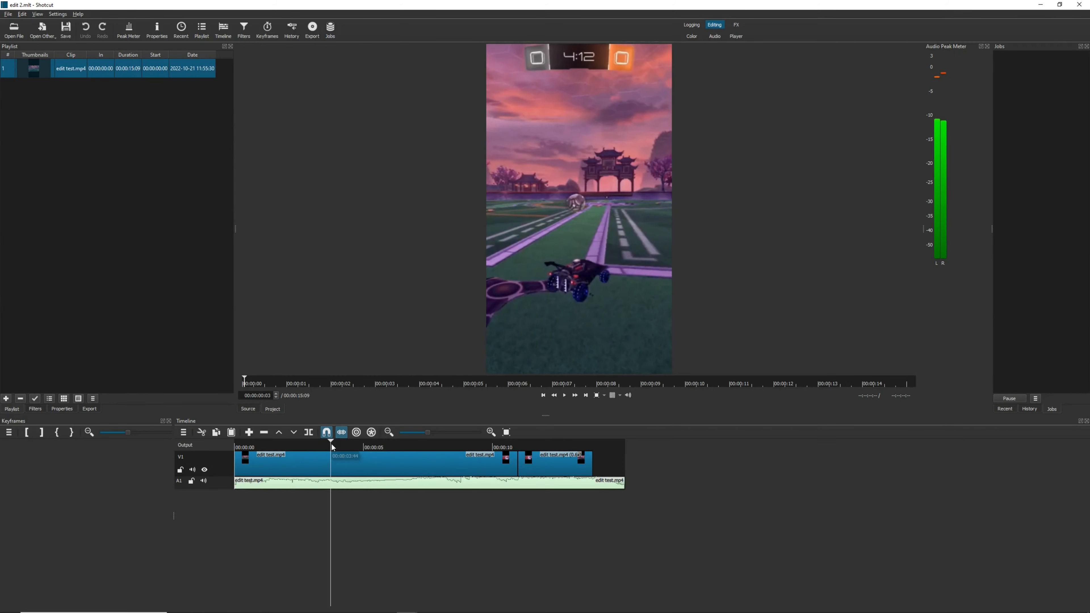
pyautogui.press('space')
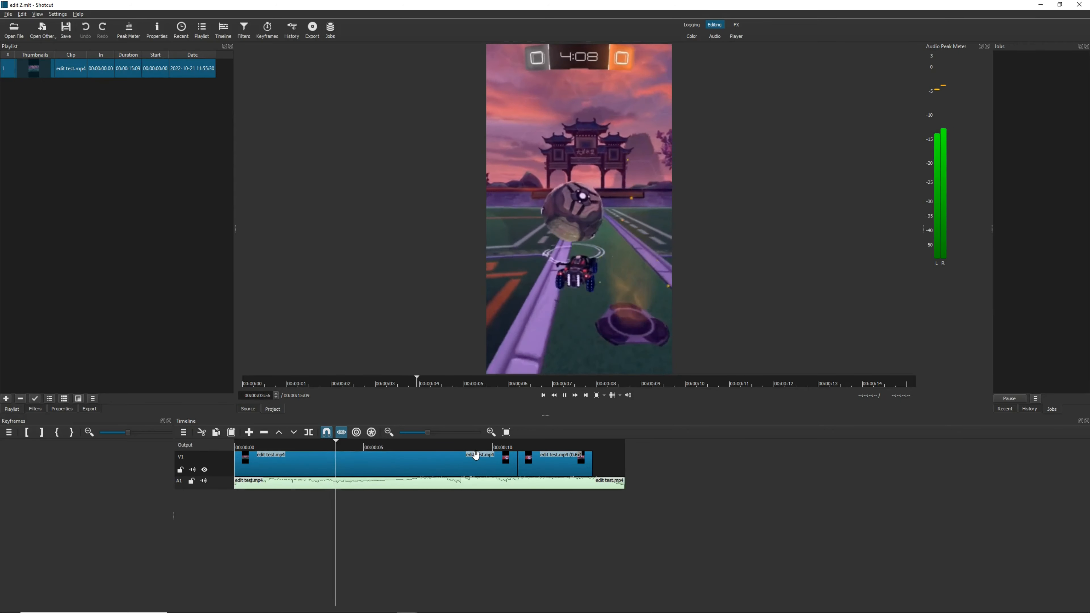
# Examine the first V1 clip's Size, Position & Rotate filter and play the timeline from about 10 seconds through the second clip
pyautogui.click(297, 457)
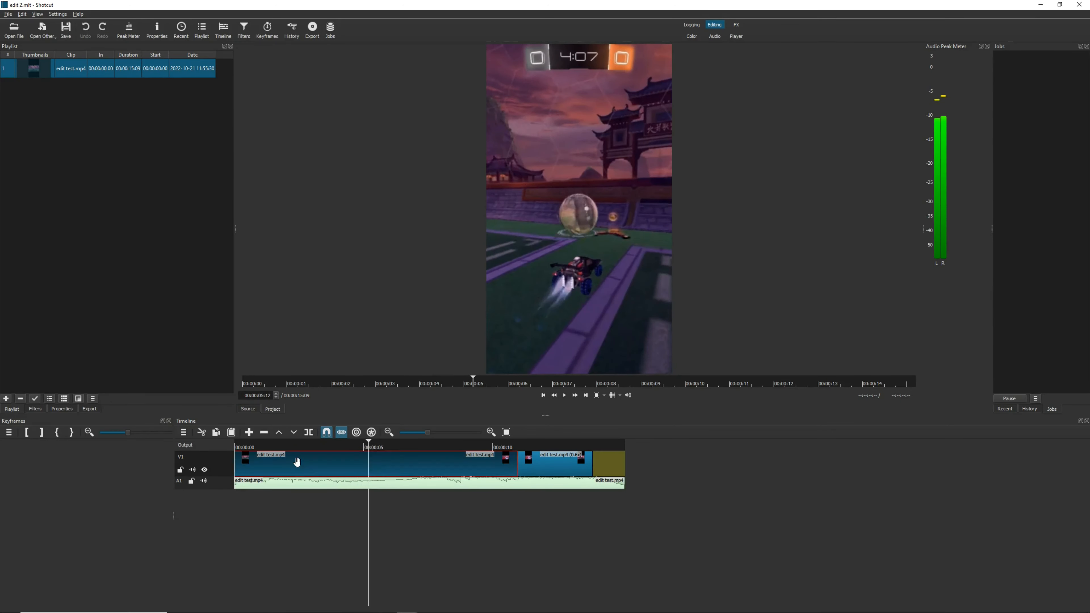
pyautogui.click(35, 409)
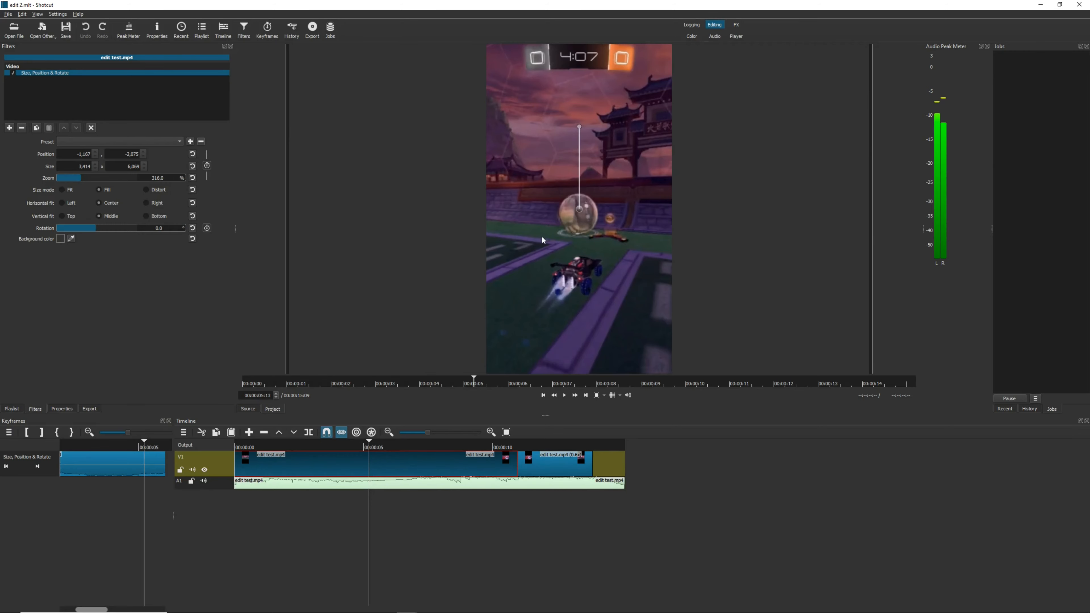
pyautogui.press('space')
pyautogui.click(502, 446)
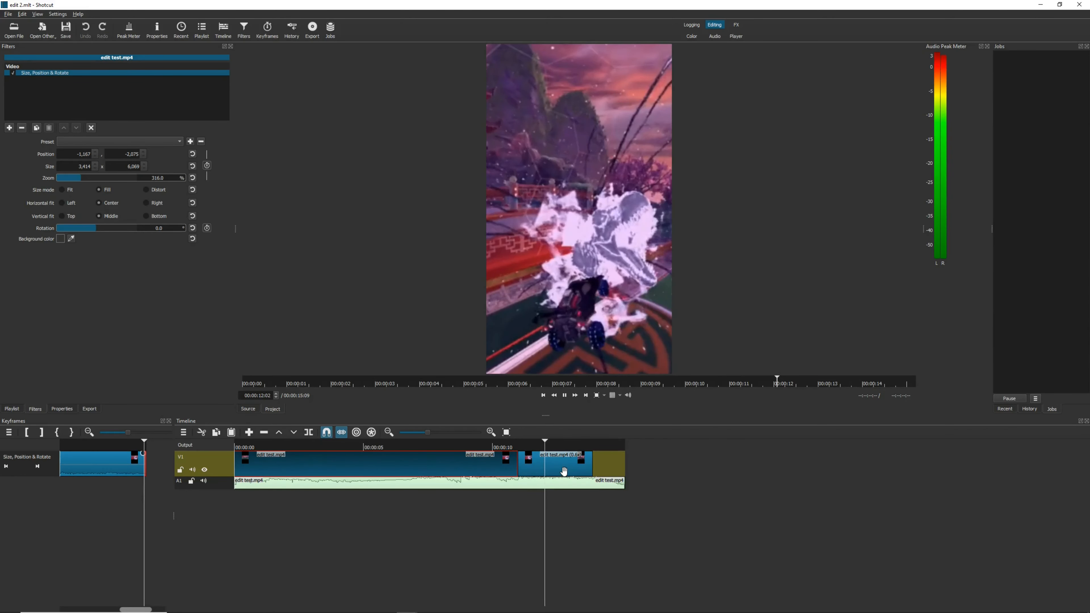
pyautogui.press('space')
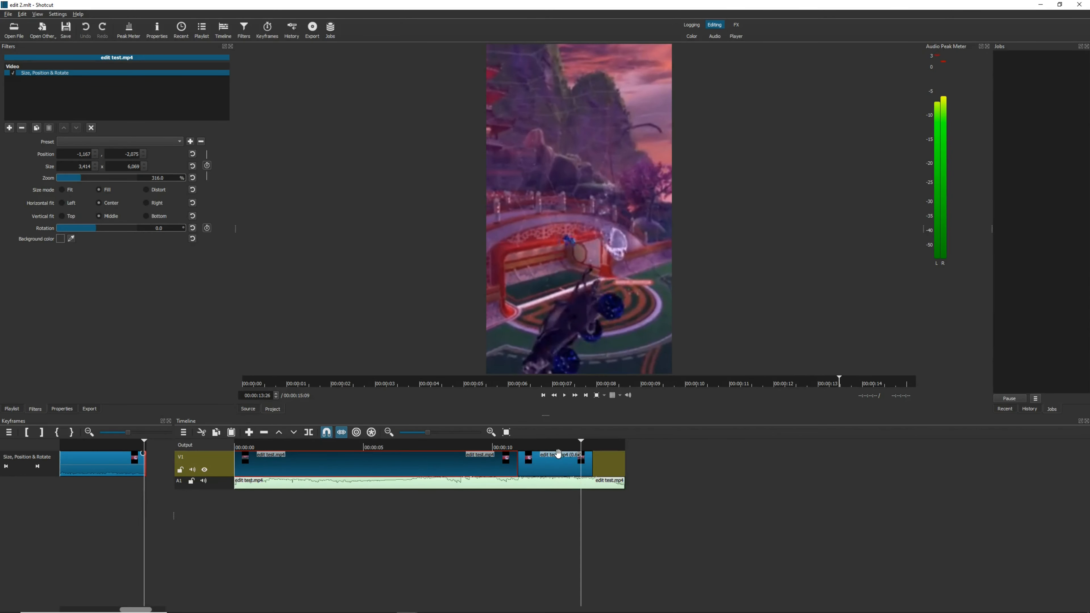
# Select the second edit test.mp4 clip on V1 and examine its playback speed in the clip properties
pyautogui.click(557, 462)
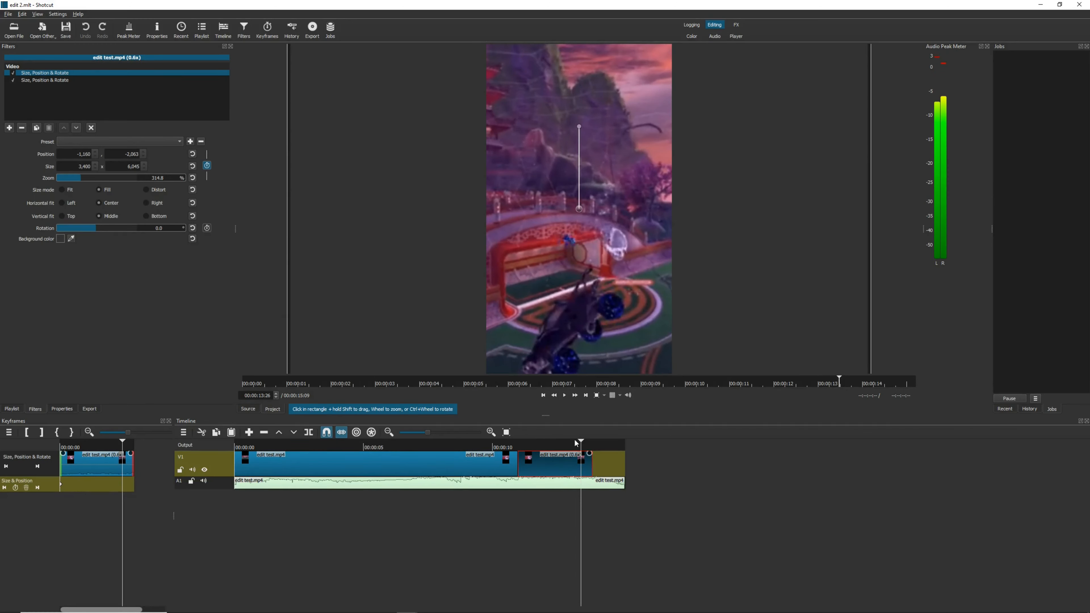
pyautogui.click(69, 409)
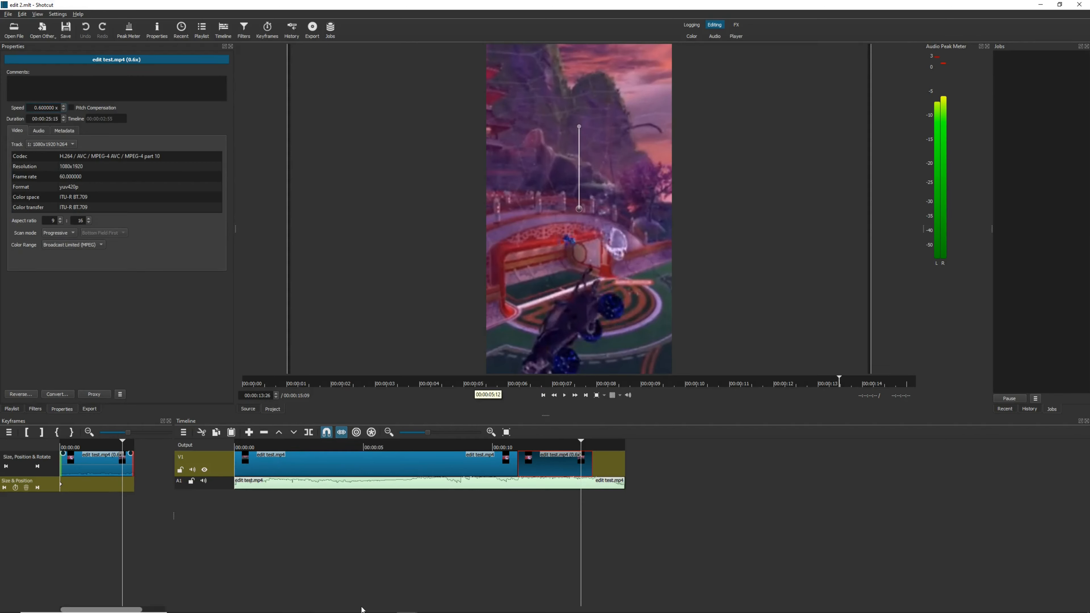
# Open the project file edi3.mlt in place of edit 2.mlt
pyautogui.click(7, 15)
pyautogui.click(18, 32)
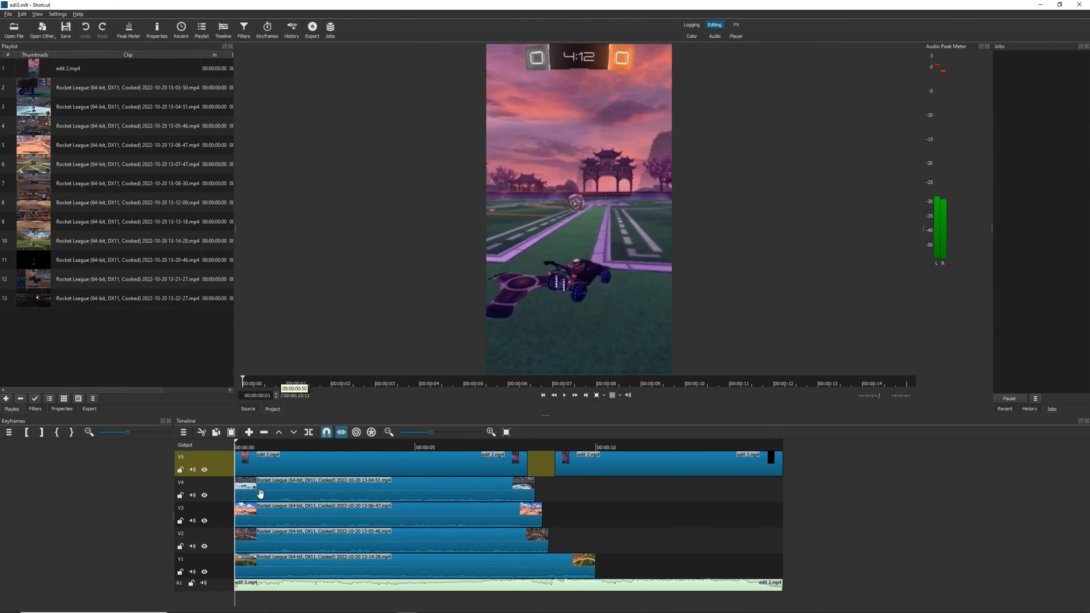
# Toggle the V5 track's visibility off and on, and play the timeline from near the start past the gap on V5
pyautogui.click(205, 469)
pyautogui.click(205, 469)
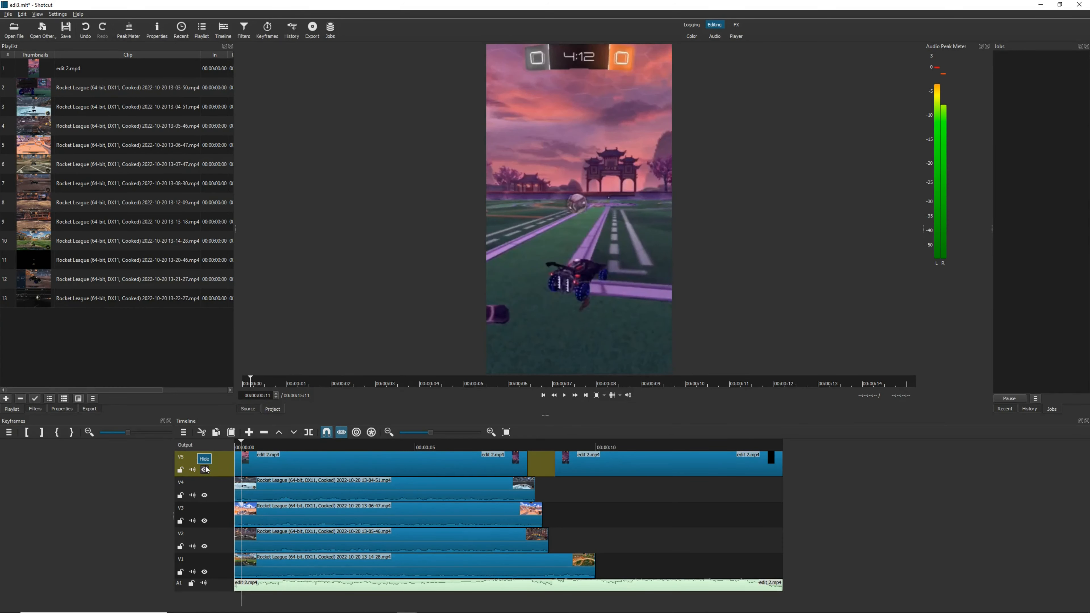
pyautogui.press('space')
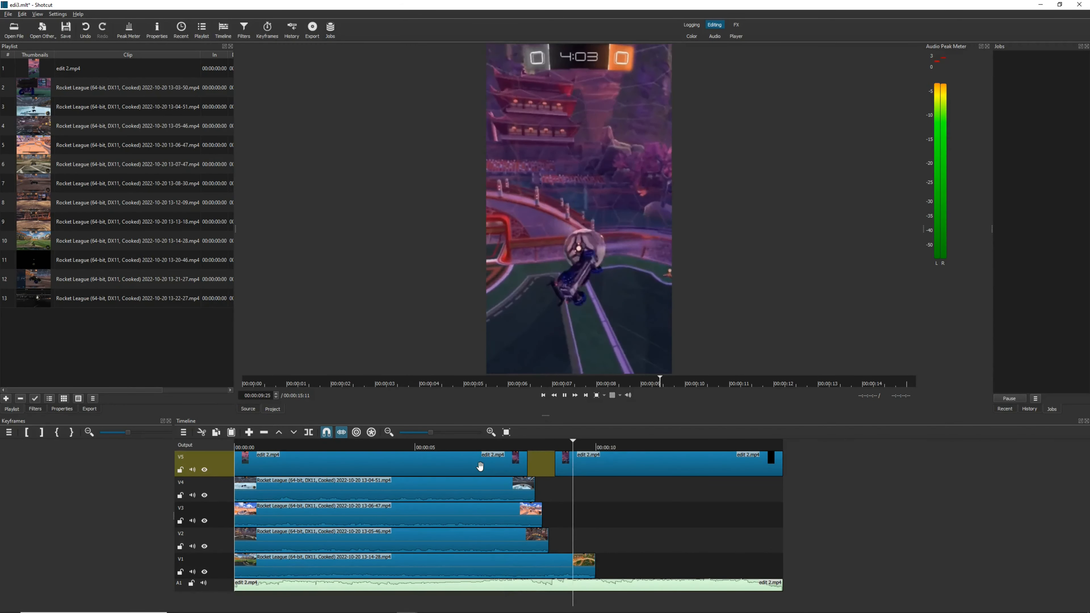
pyautogui.click(581, 467)
# Enlarge the timeline area and step the playhead through the V5 gap from about 8 to 9 seconds to compare the maps
pyautogui.moveTo(543, 415); pyautogui.dragTo(545, 335)
pyautogui.click(524, 367)
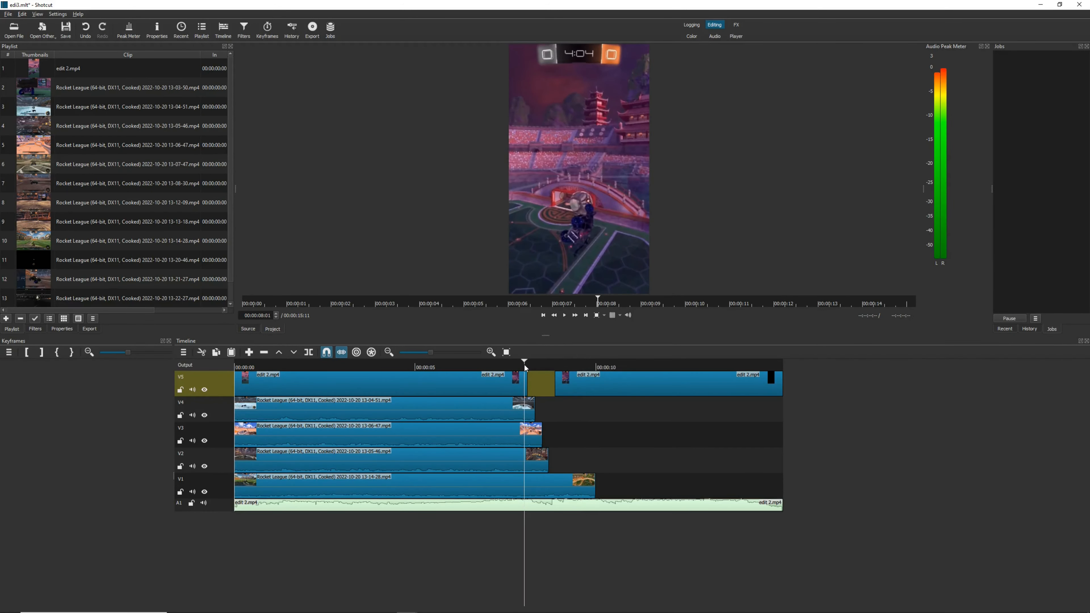
pyautogui.click(529, 364)
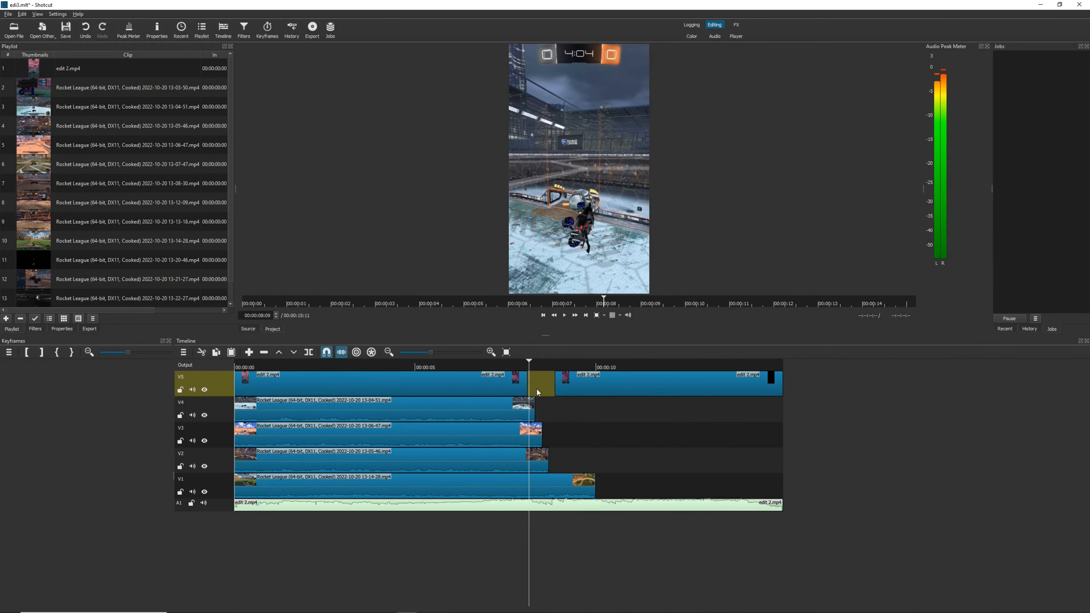
pyautogui.click(536, 365)
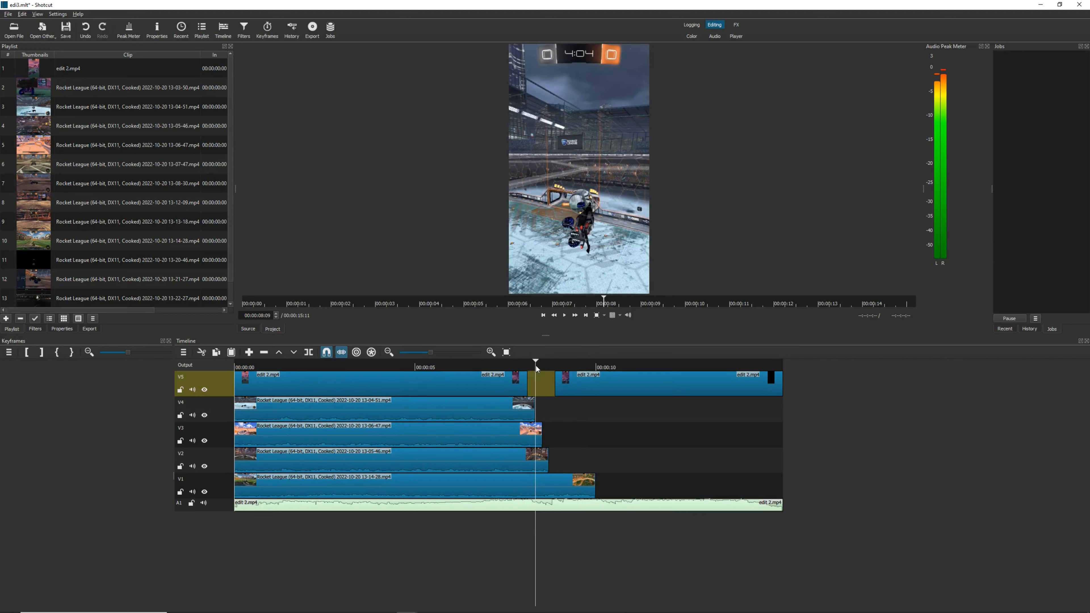
pyautogui.click(540, 365)
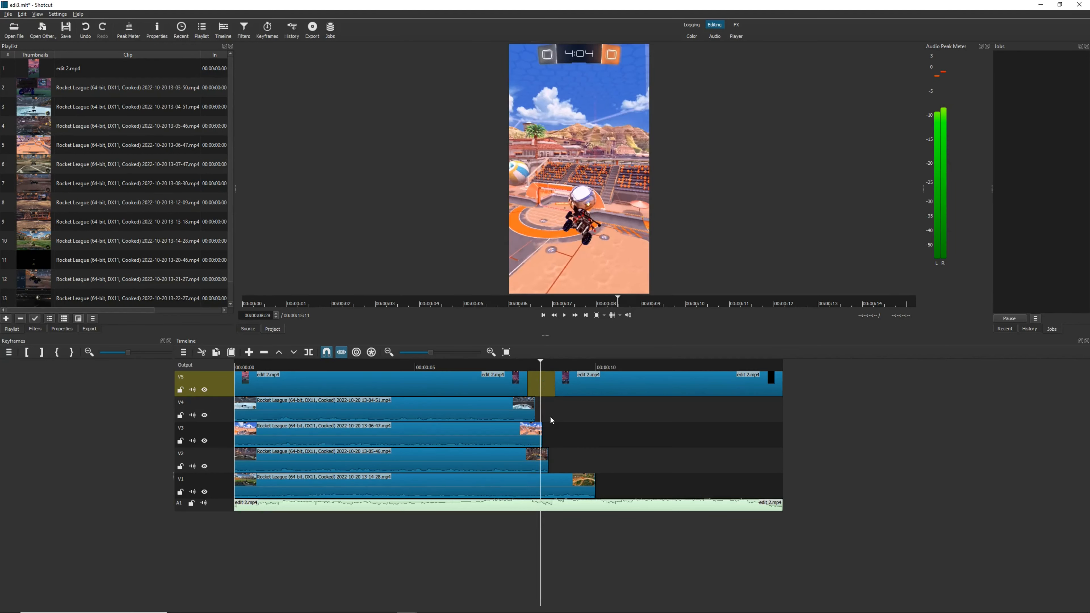
pyautogui.click(544, 366)
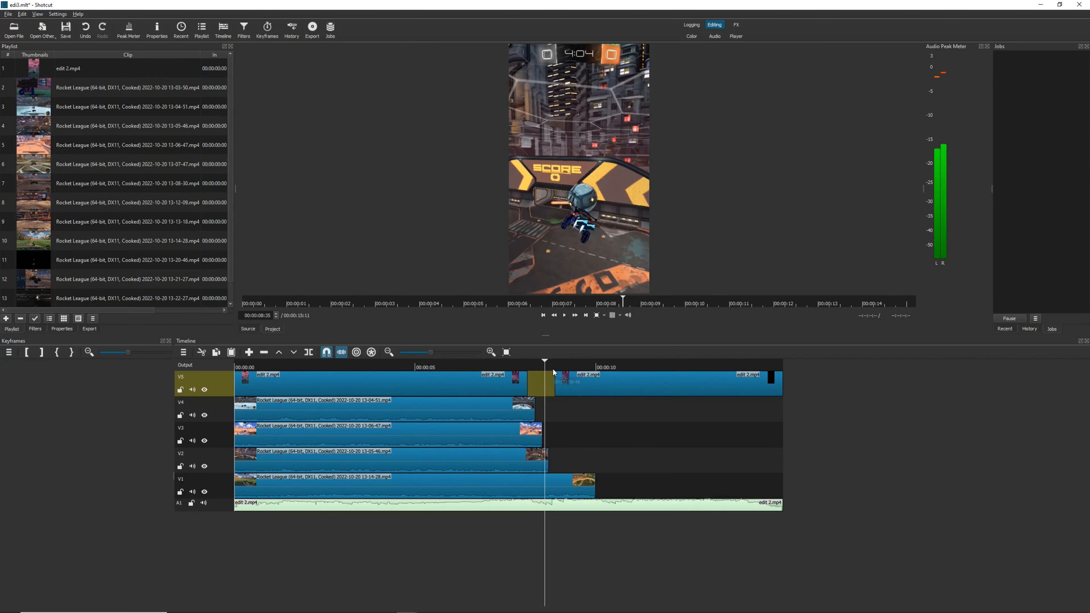
pyautogui.click(552, 365)
pyautogui.click(567, 365)
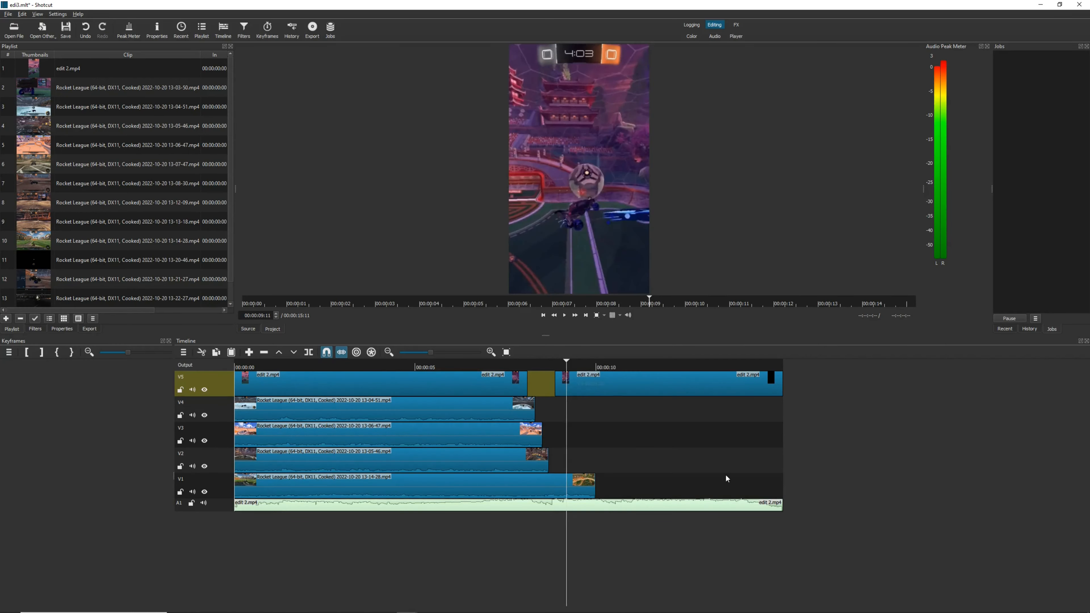
# Play the timeline from about 9 seconds to the closing fade, and return the playhead to the start
pyautogui.press('space')
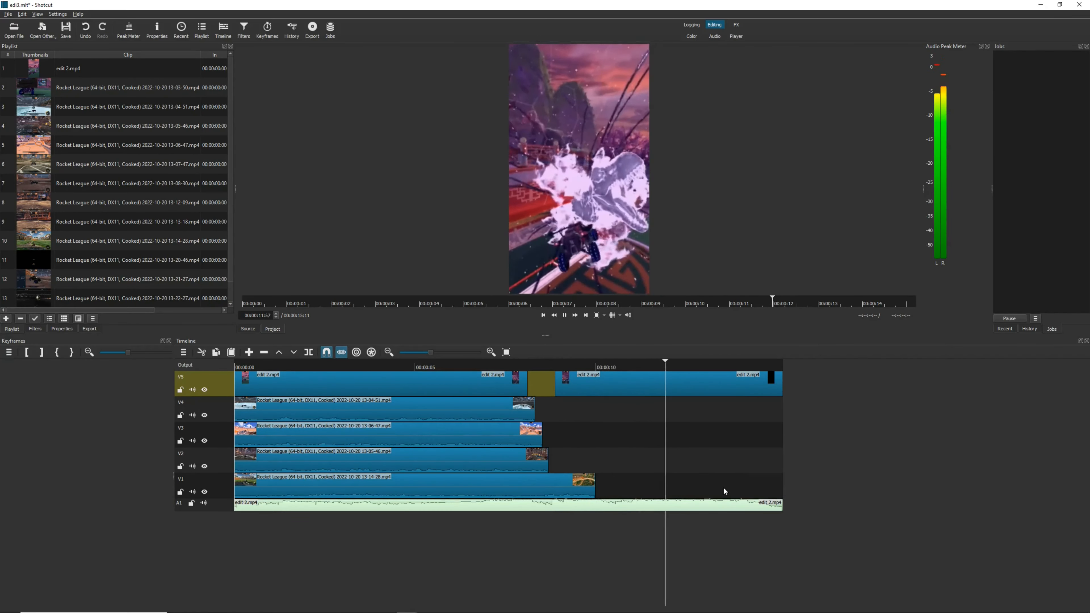
pyautogui.press('space')
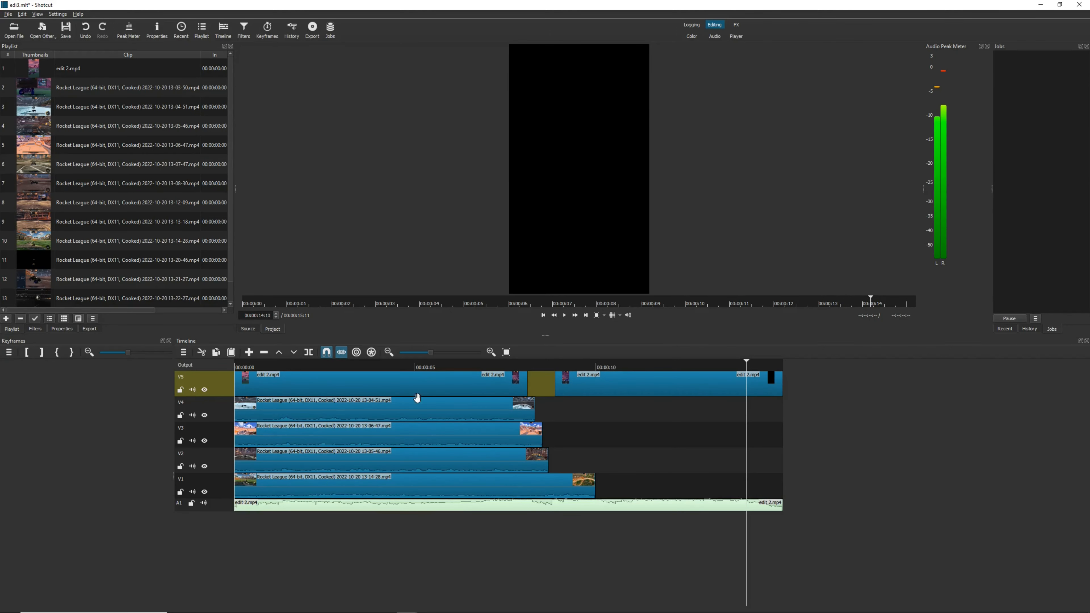
pyautogui.click(525, 366)
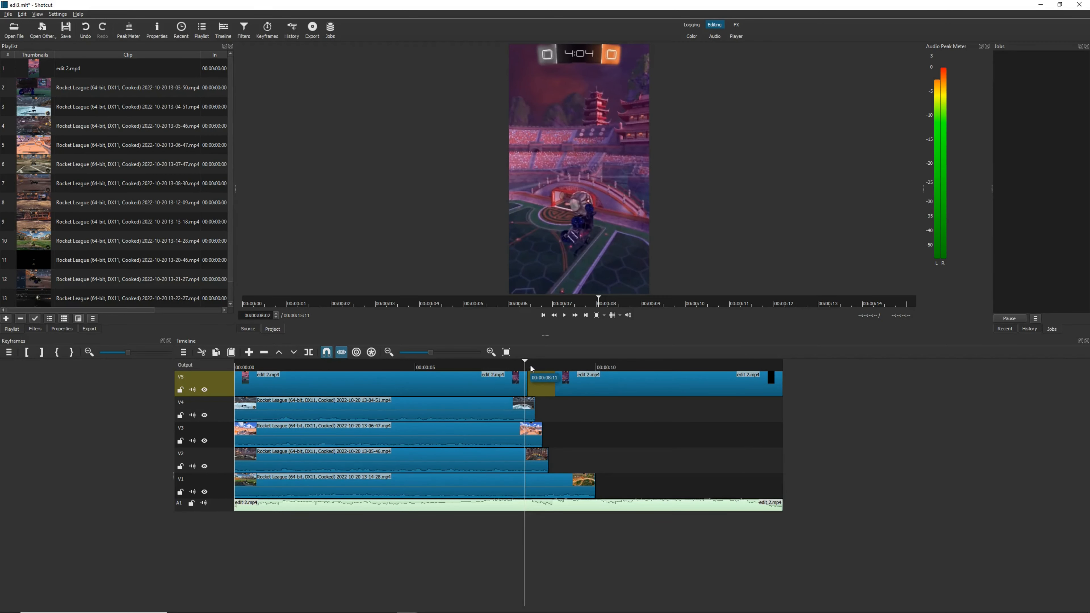
pyautogui.click(235, 367)
pyautogui.click(234, 368)
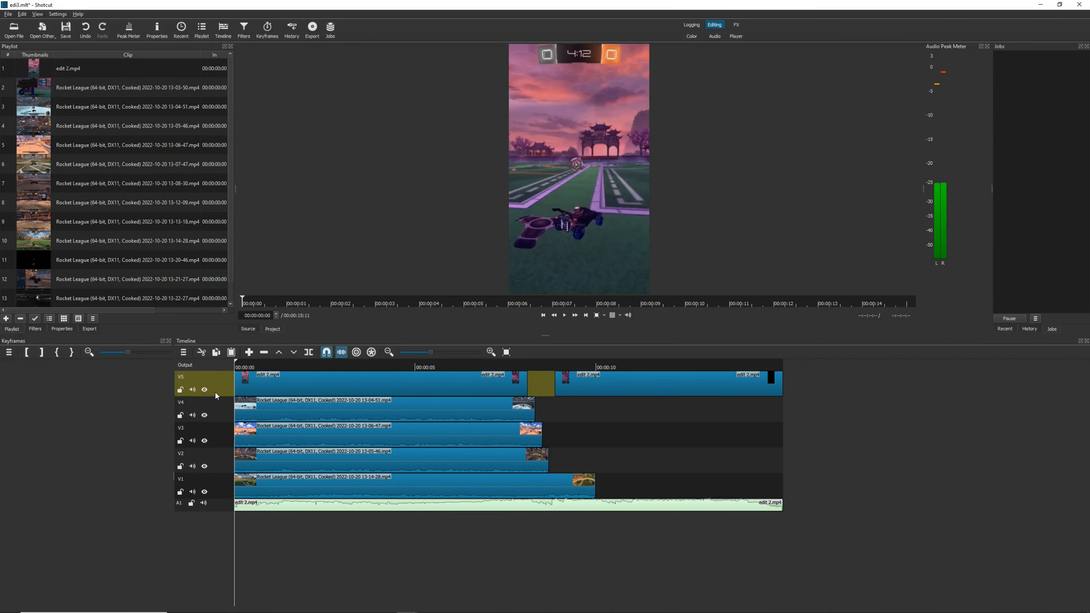
# Hide the video tracks one after another from V5 down to V1 to examine each map layer's opening frame
pyautogui.click(204, 390)
pyautogui.click(205, 390)
pyautogui.click(204, 415)
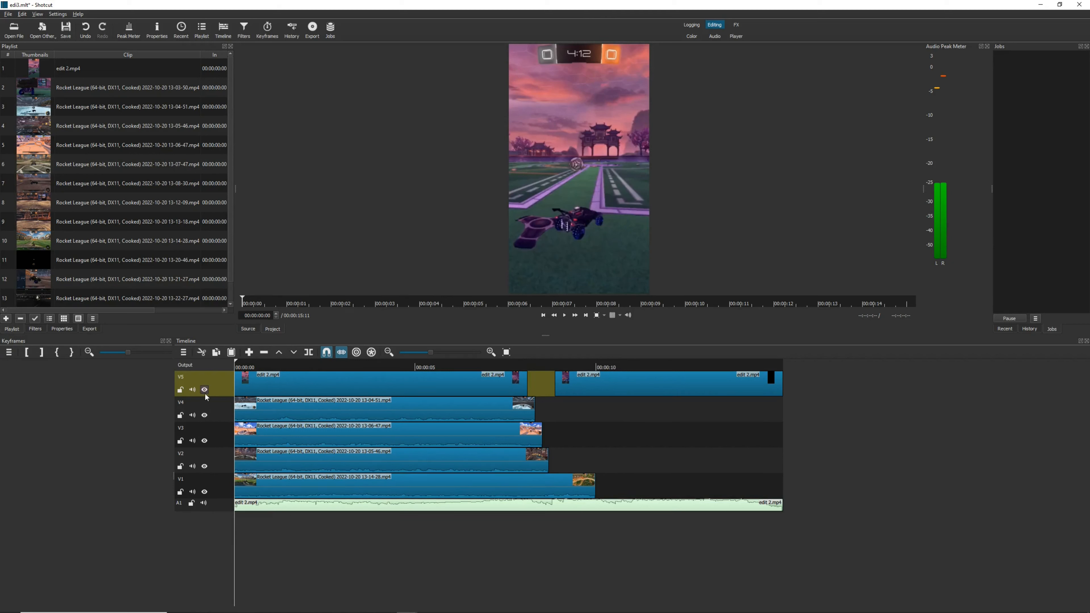
pyautogui.click(205, 416)
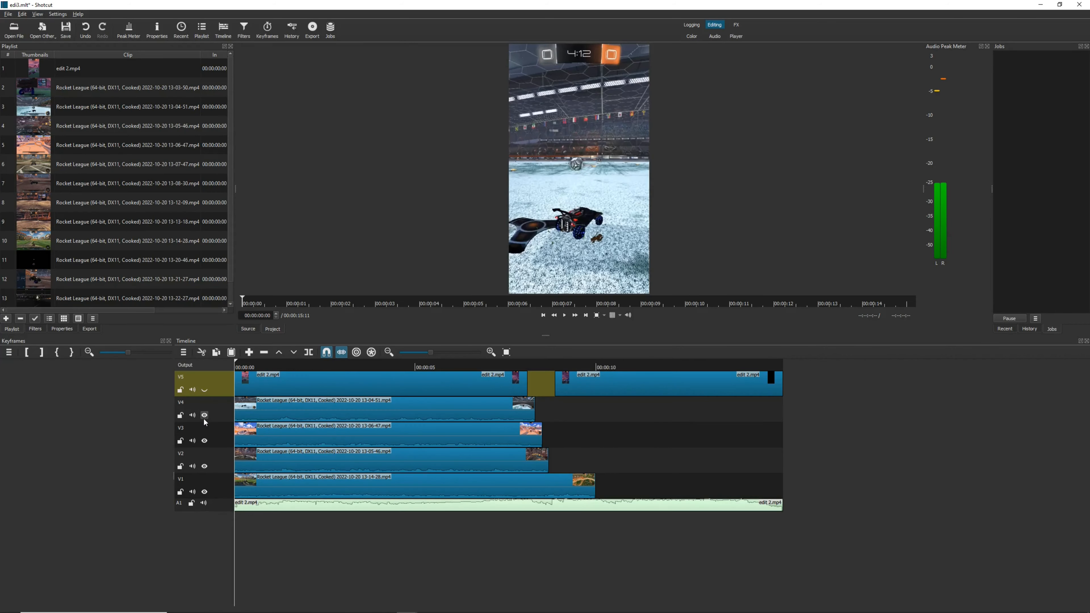
pyautogui.click(205, 416)
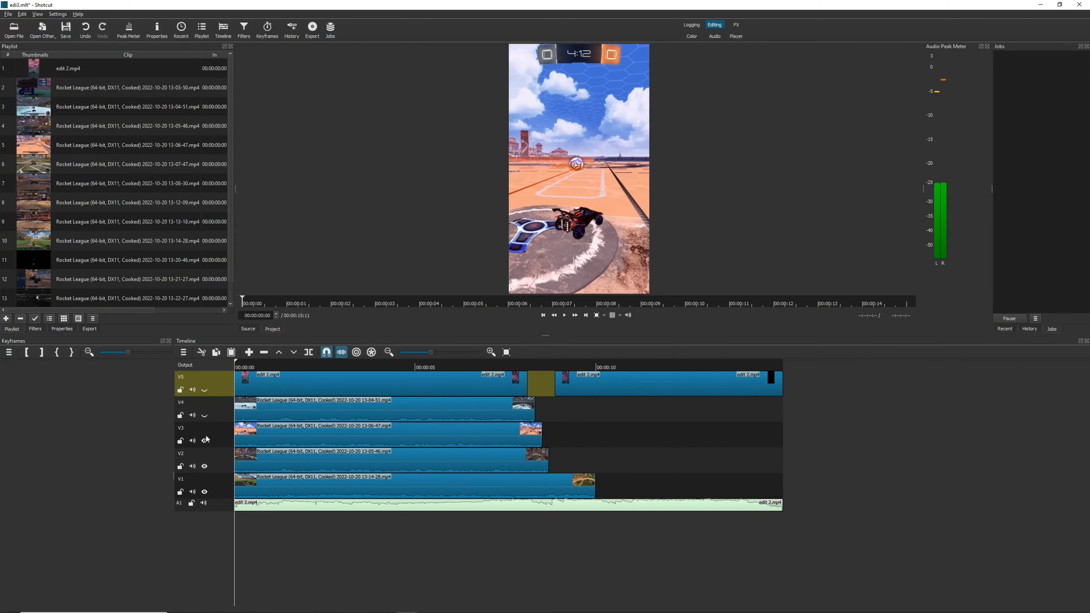
pyautogui.click(204, 468)
pyautogui.click(204, 492)
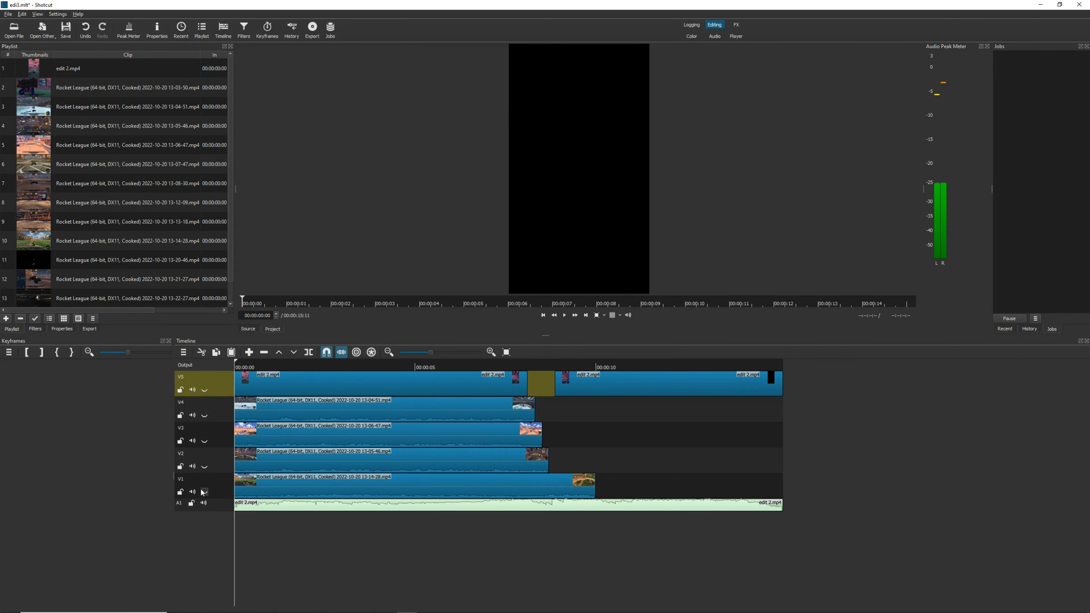
# Make all five video tracks visible again from V1 up to V5 and play the timeline from the start
pyautogui.click(204, 491)
pyautogui.click(205, 466)
pyautogui.click(204, 441)
pyautogui.click(206, 400)
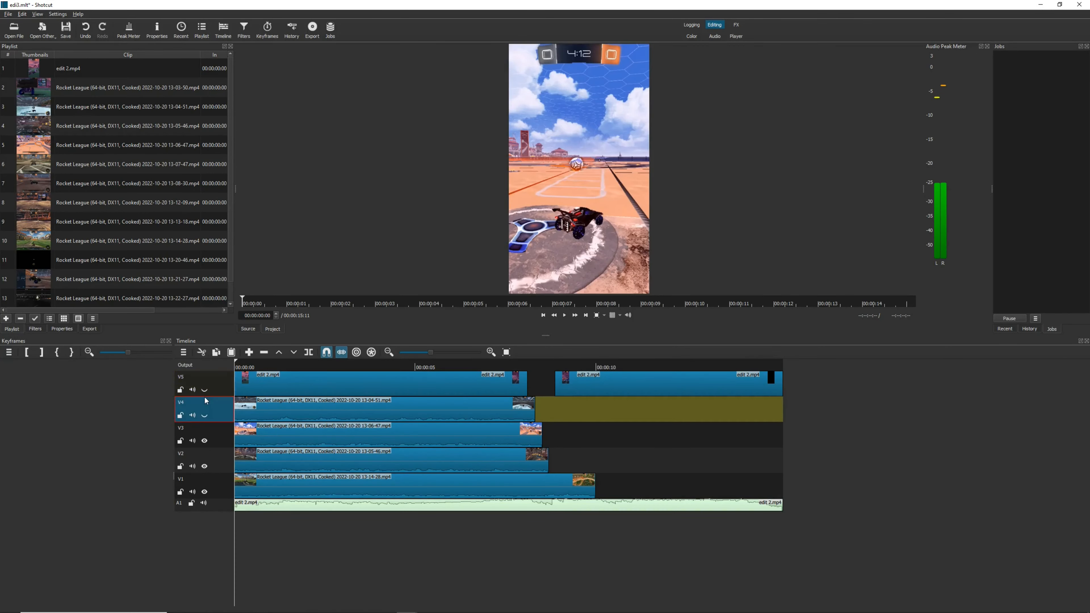
pyautogui.click(204, 415)
pyautogui.click(204, 390)
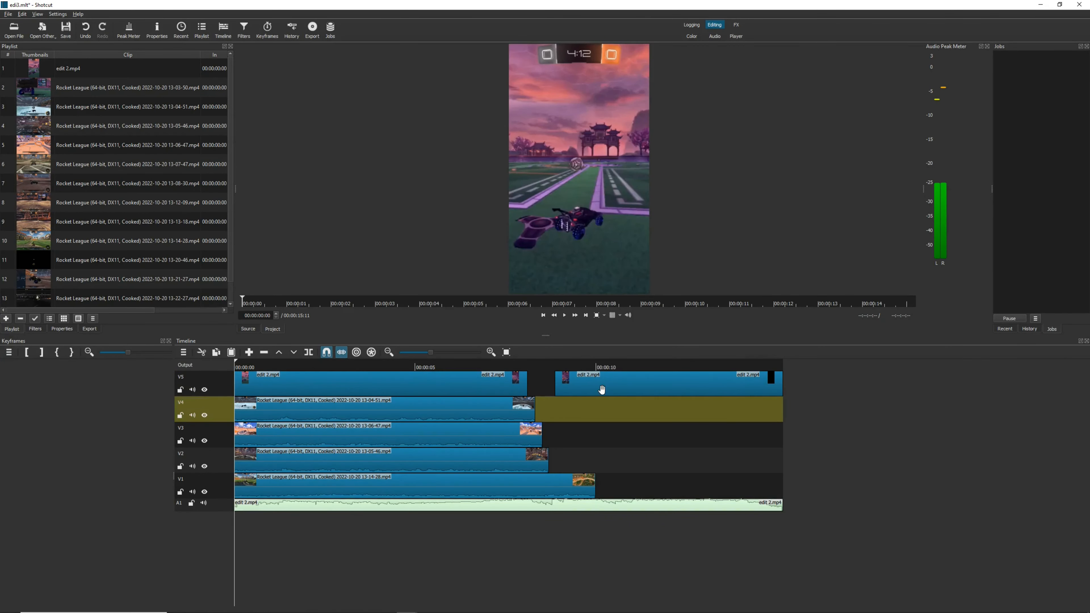
pyautogui.press('space')
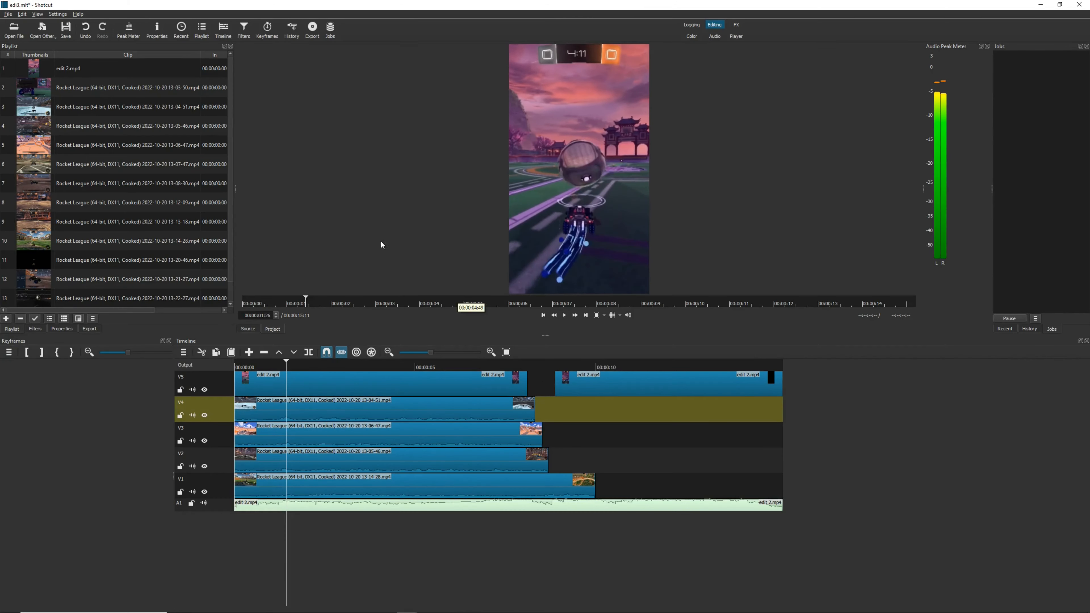
# Open the project file edit4.mlt, discarding the changes made to edi3.mlt
pyautogui.click(9, 15)
pyautogui.click(30, 34)
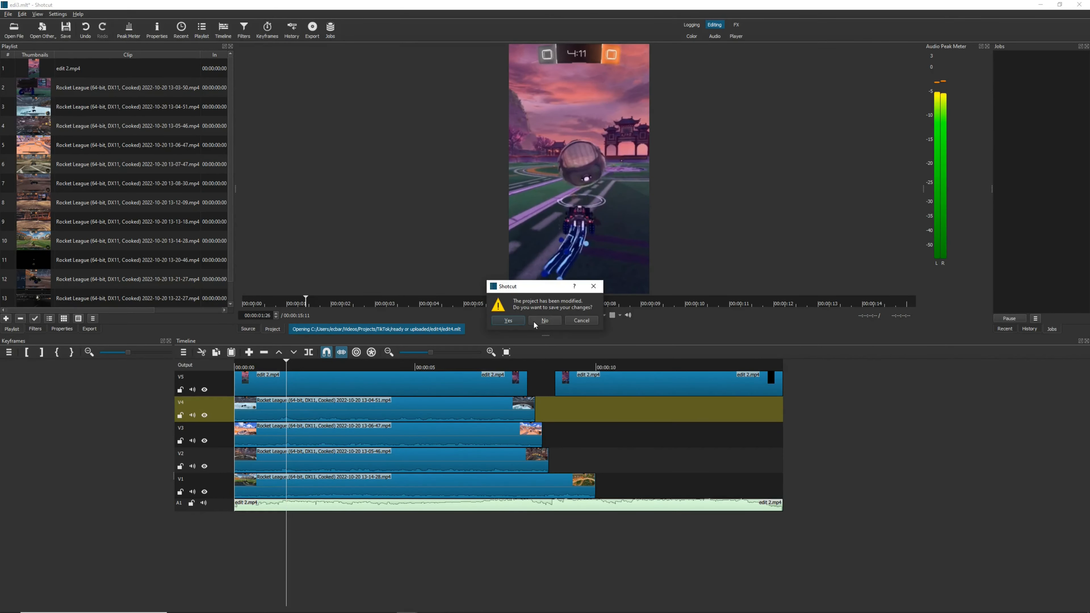
pyautogui.click(534, 322)
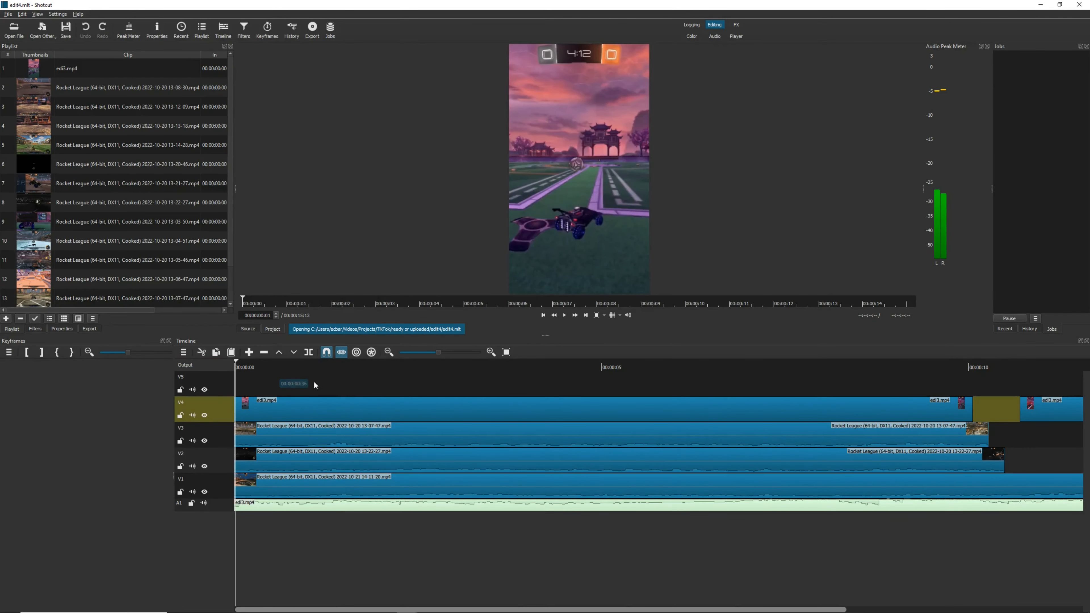
# Fit edit4's whole edit in the timeline and play it from about 8 seconds through the gap on V4
pyautogui.scroll(-5, 862, 452)
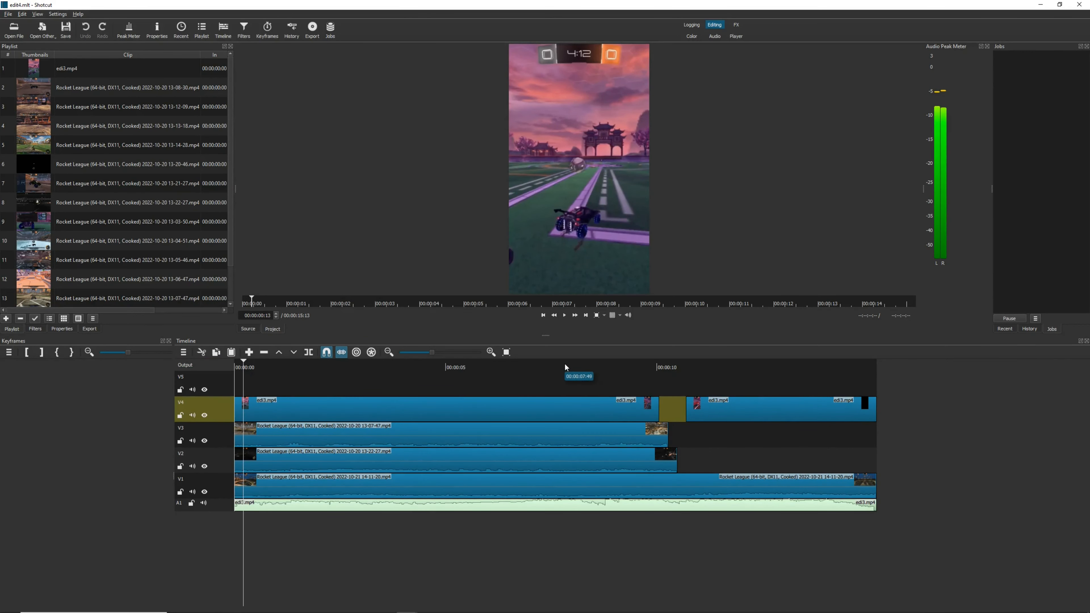
pyautogui.moveTo(565, 365); pyautogui.dragTo(602, 368)
pyautogui.press('space')
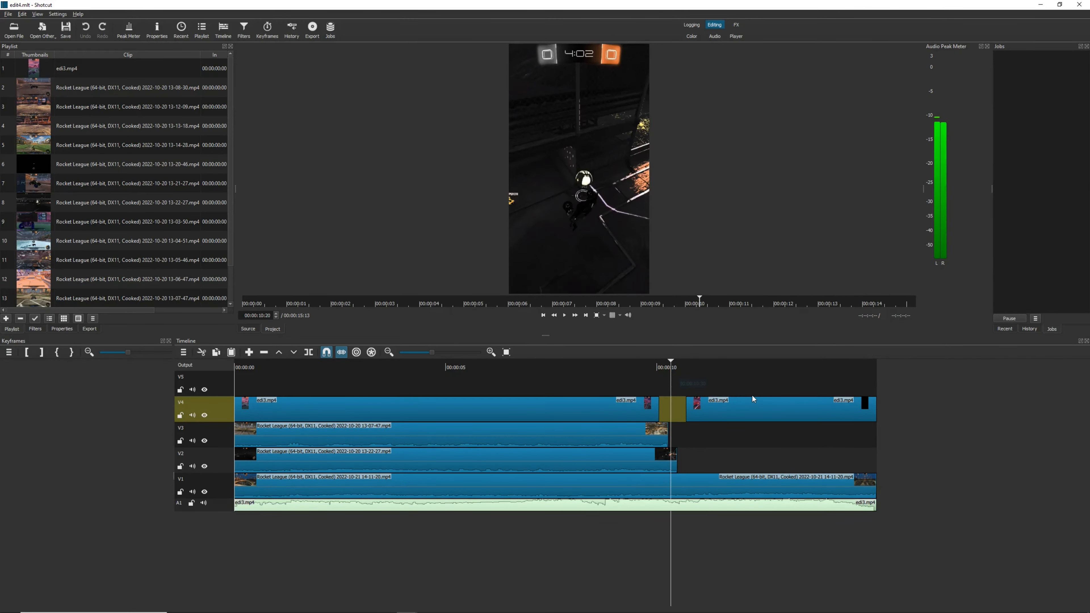
pyautogui.press('space')
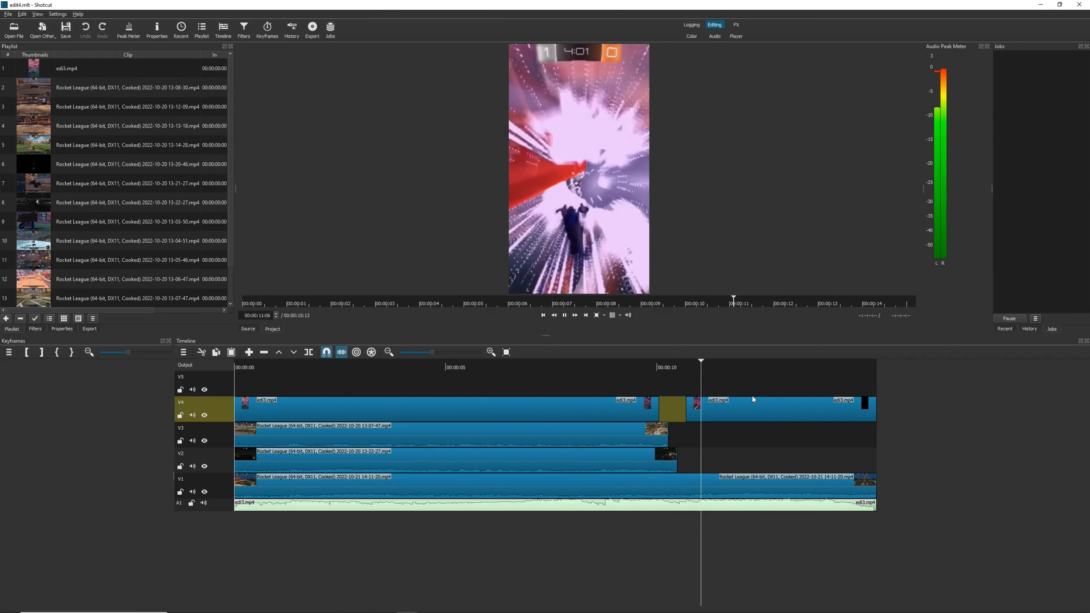
pyautogui.press('space')
# Open the project file Best Edit of my life.mlt and preview the playlist images MoneyGoose1080x1080.jpg and MoneyGooseBannerFull.jpg
pyautogui.click(8, 13)
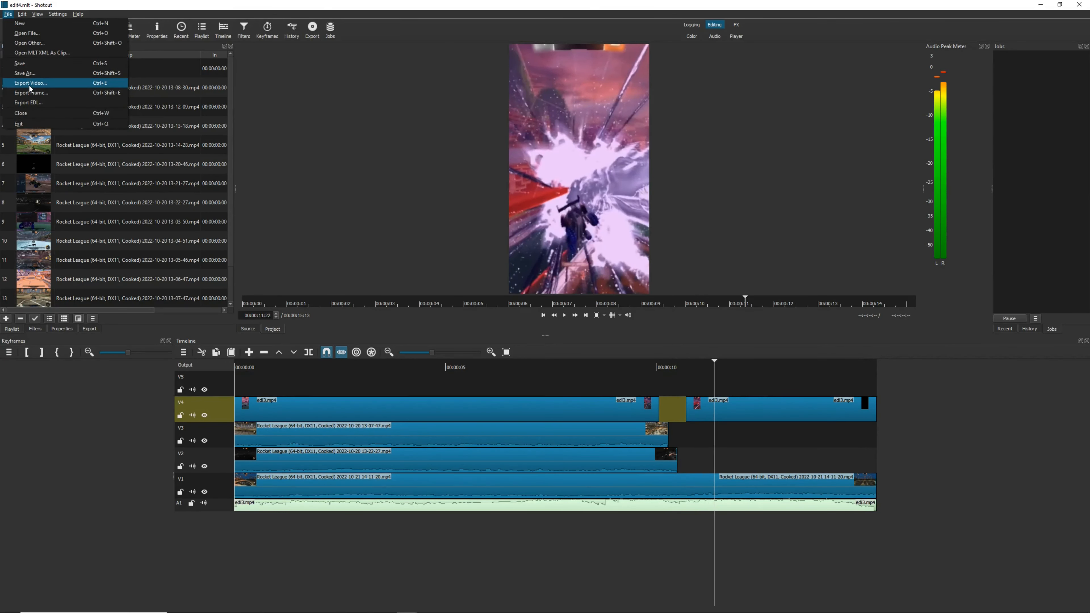
pyautogui.click(27, 32)
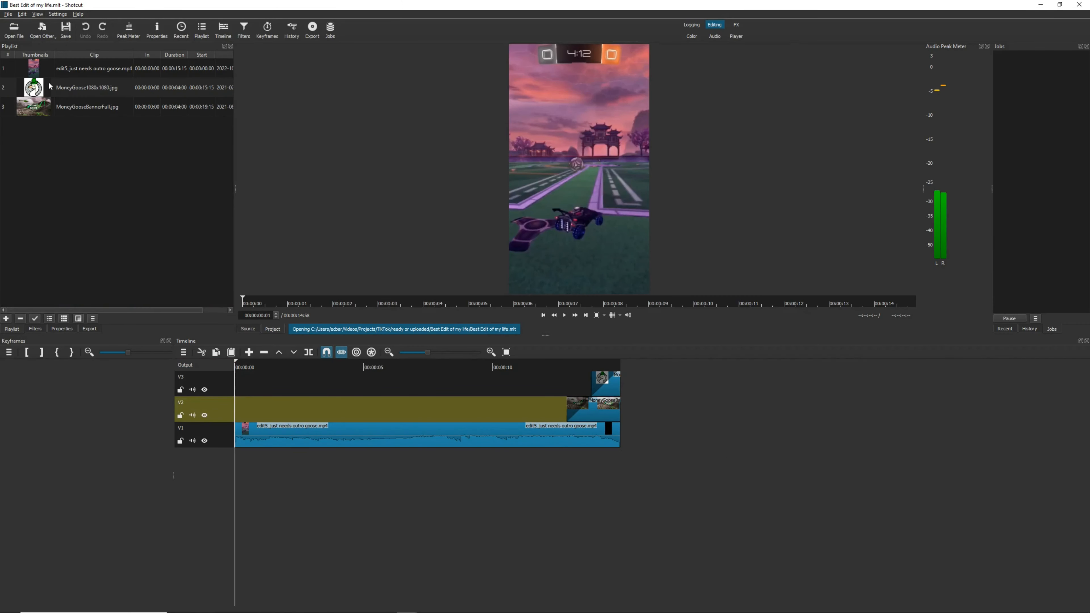
pyautogui.click(74, 91)
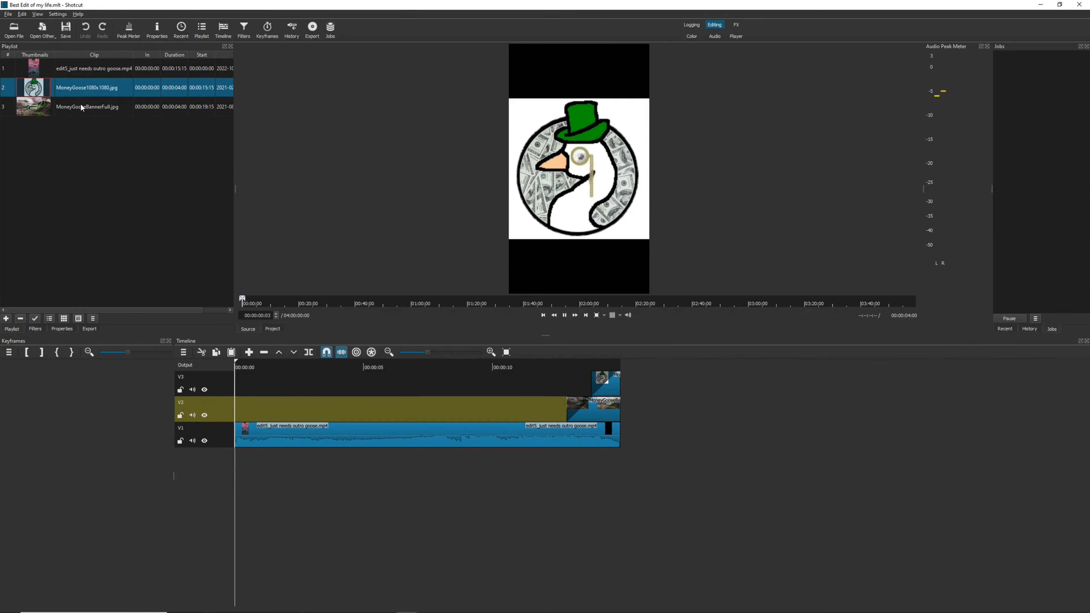
pyautogui.click(81, 104)
# Play the outro from about 12 seconds and examine the filters on the V2 clip MoneyGooseBannerFull.jpg
pyautogui.click(550, 367)
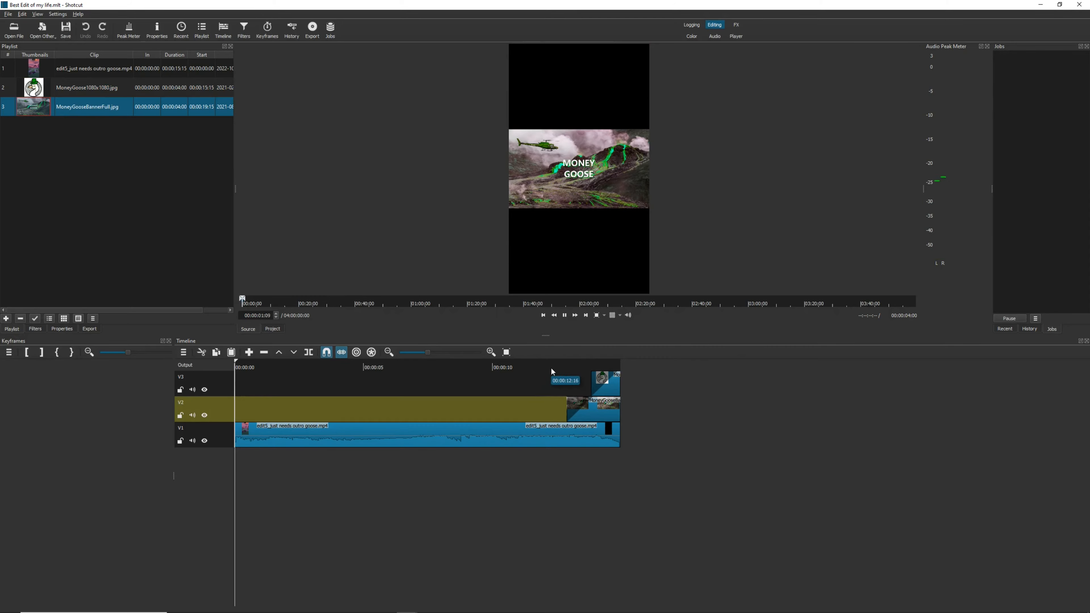
pyautogui.press('space')
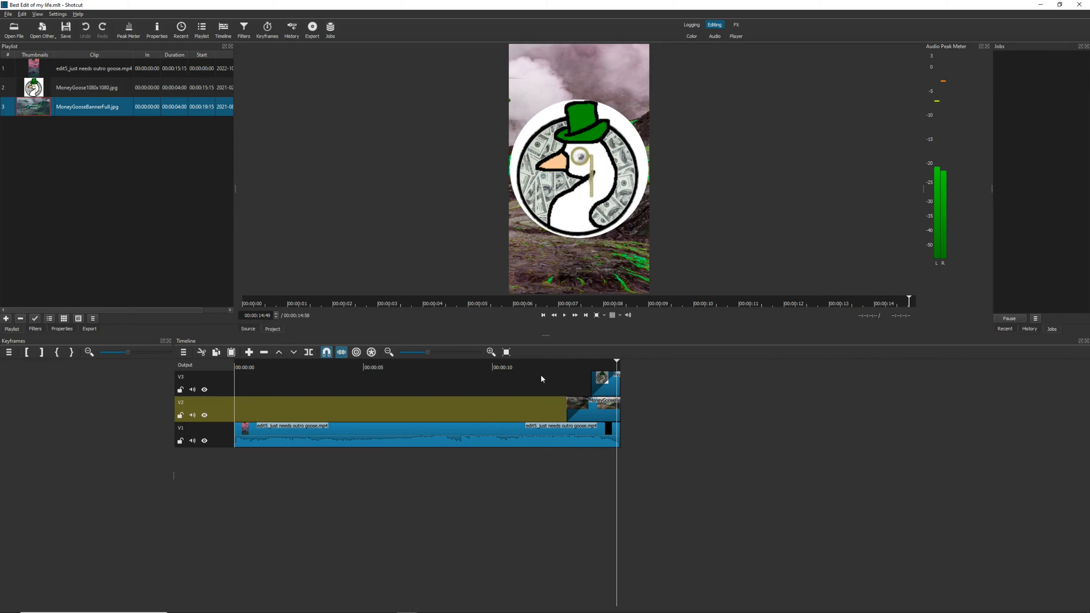
pyautogui.click(578, 365)
pyautogui.click(592, 407)
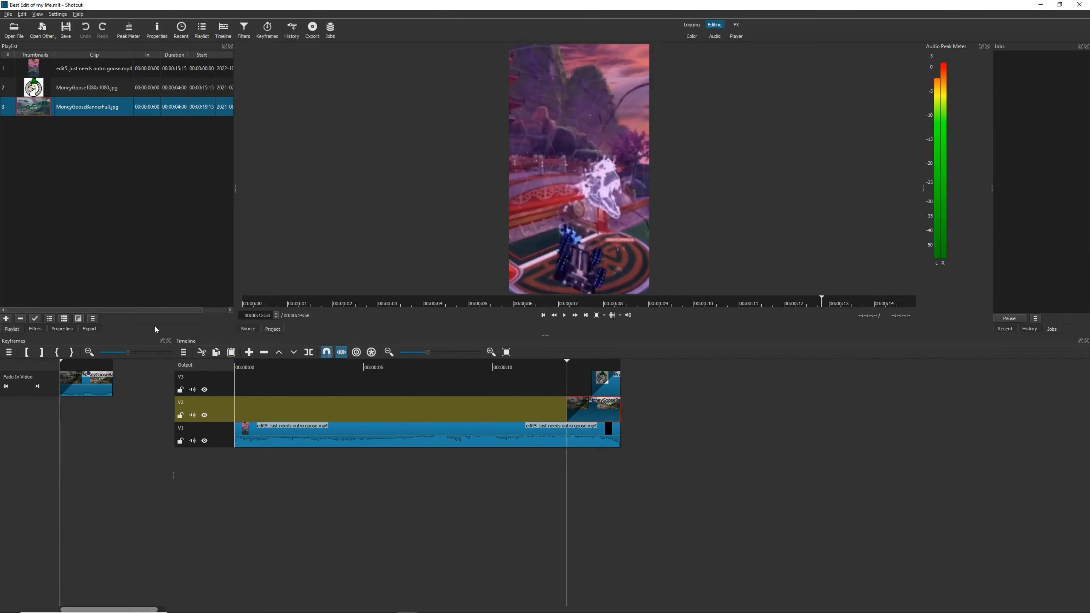
pyautogui.click(35, 328)
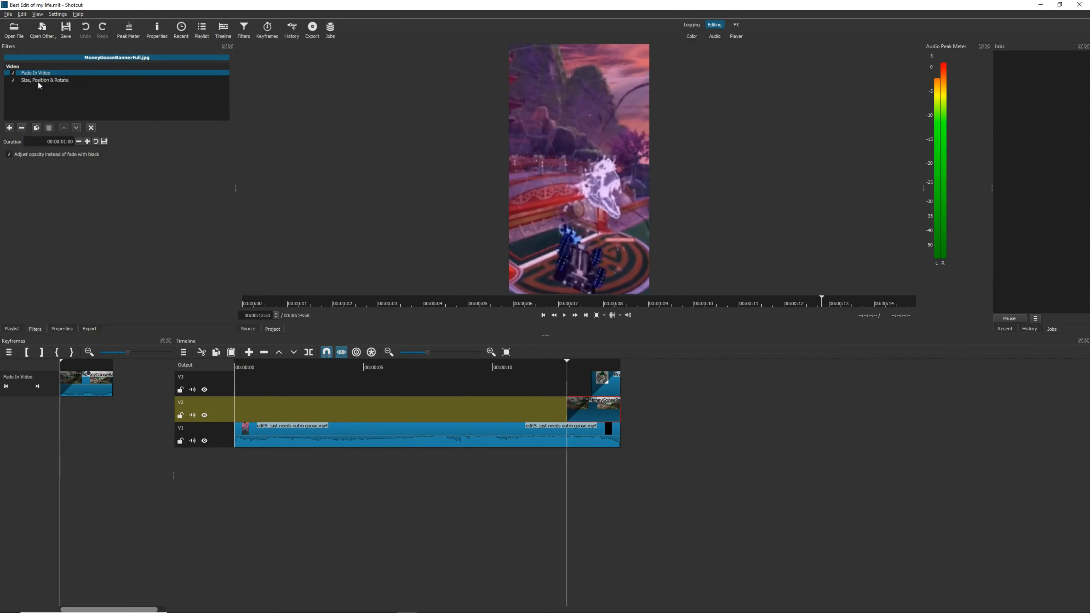
# Examine the Chroma Key: Simple, Chroma Key: Advanced and Crop: Circle filters on the V3 goose logo clip
pyautogui.click(606, 385)
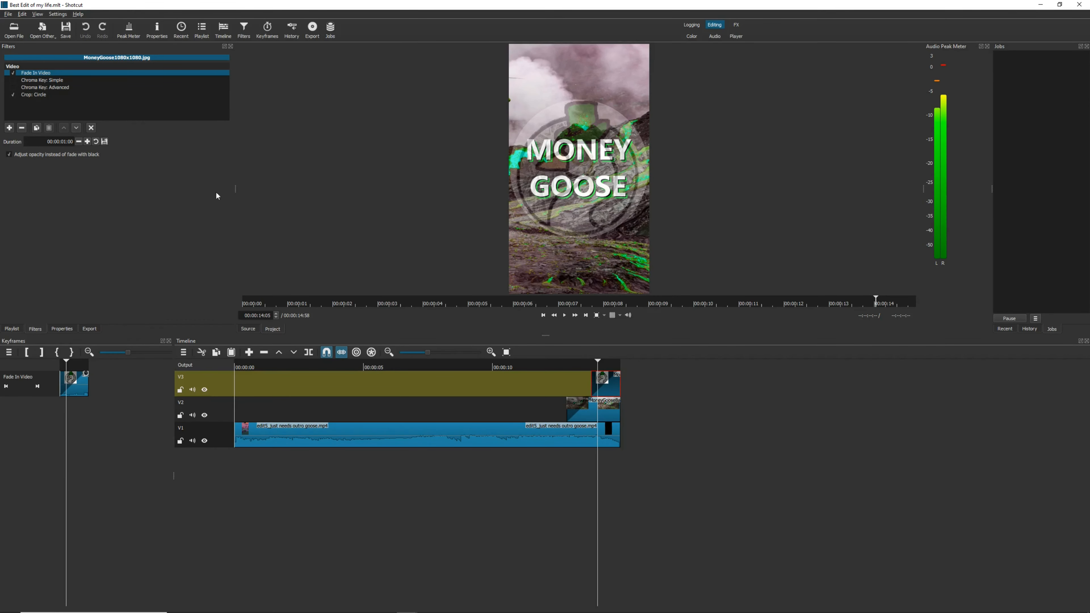
pyautogui.click(616, 366)
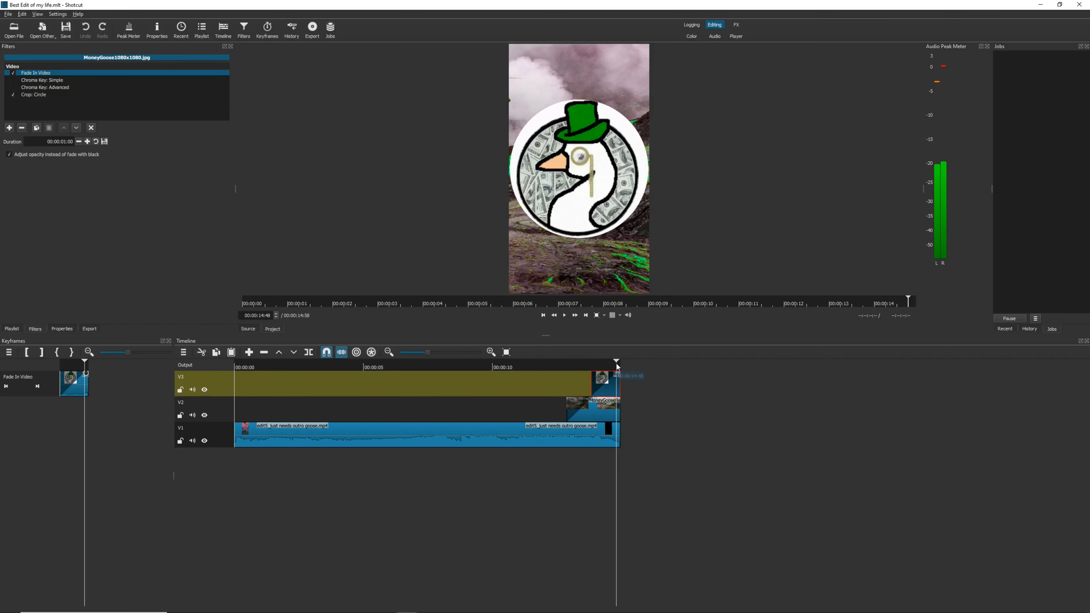
pyautogui.click(15, 81)
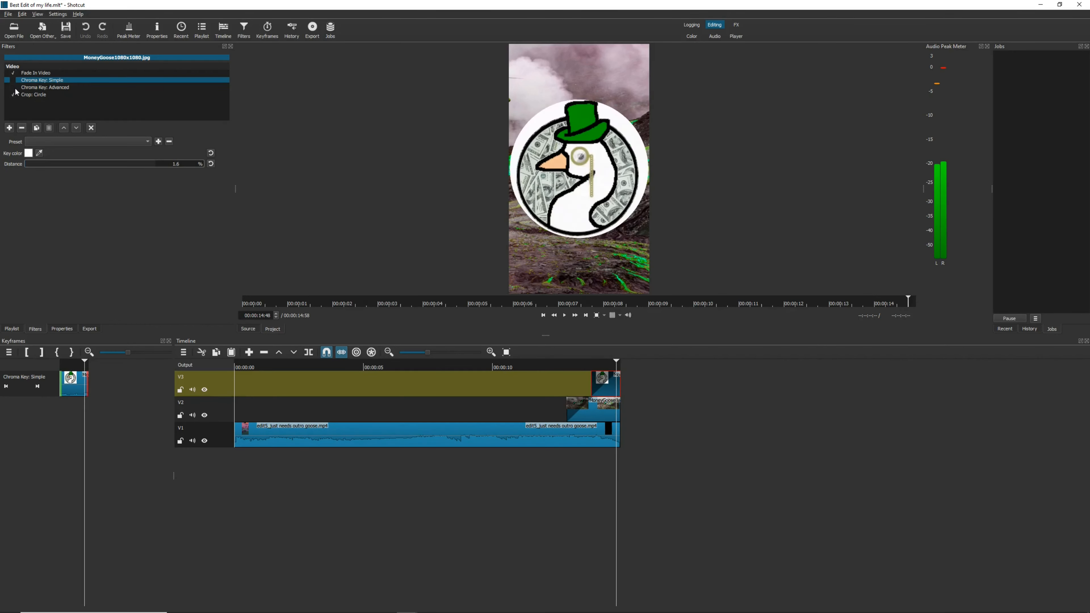
pyautogui.click(16, 91)
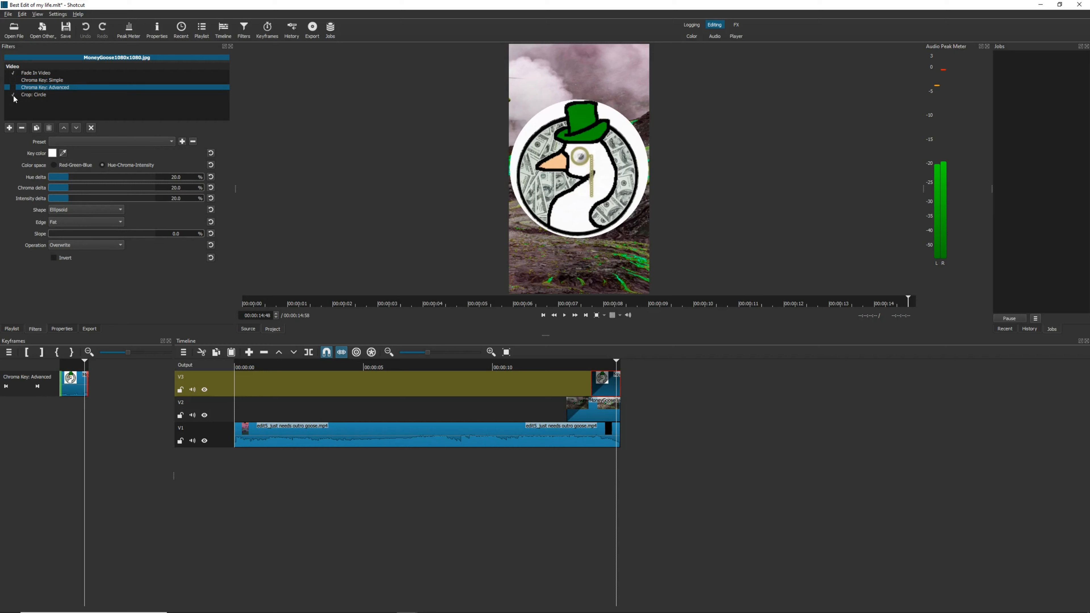
pyautogui.click(14, 96)
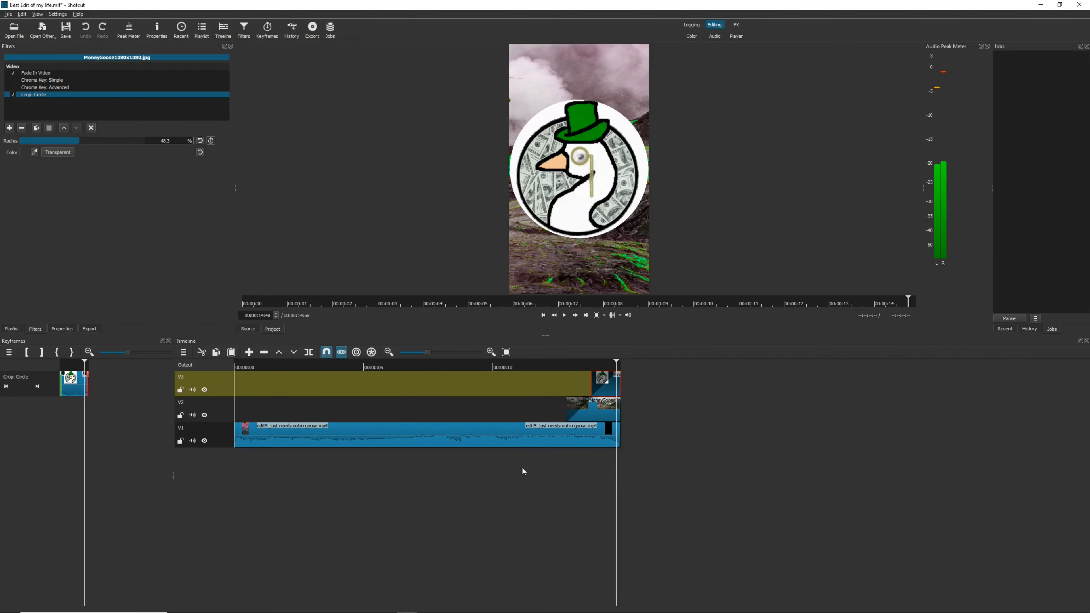
# Play the finished edit from near the start of the timeline with the video preview enlarged
pyautogui.click(246, 369)
pyautogui.press('space')
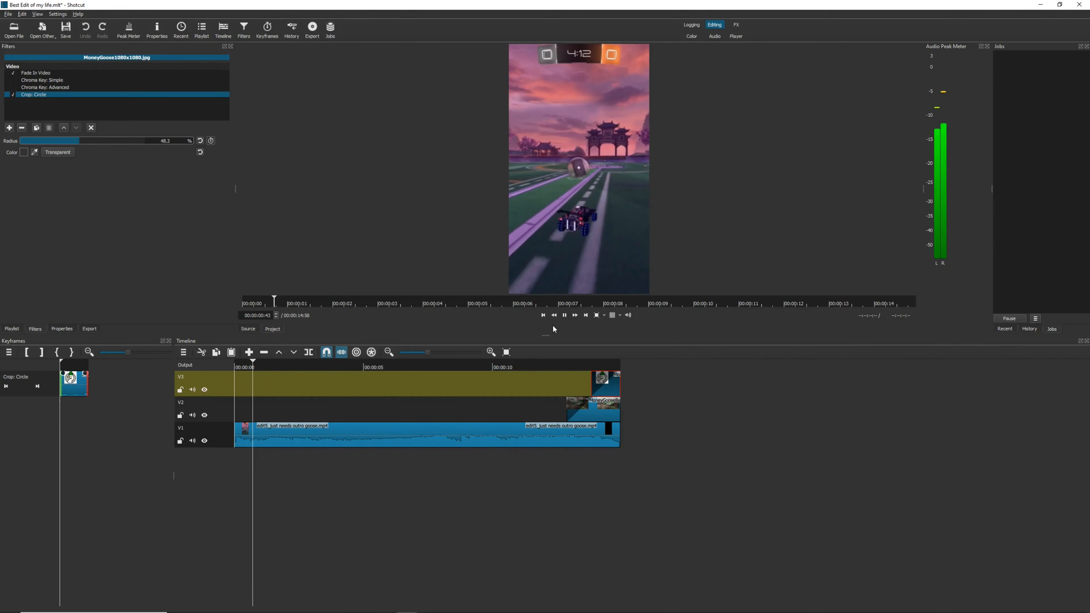
pyautogui.moveTo(546, 336); pyautogui.dragTo(538, 430)
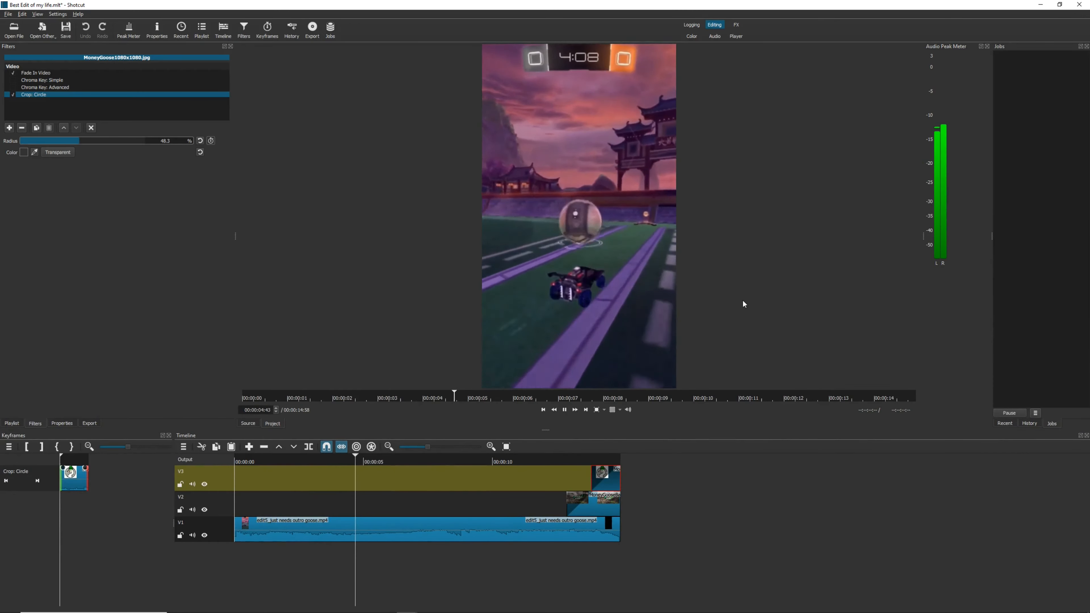